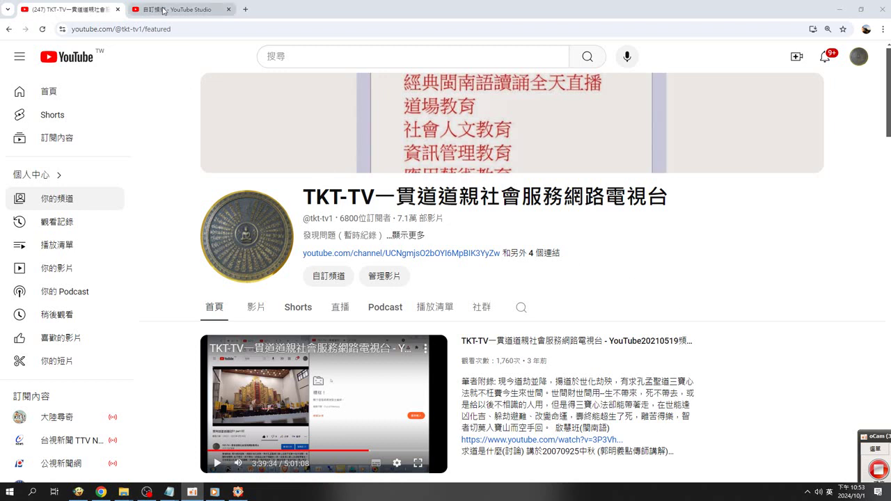
# - Open a new tab, then close the YouTube Studio upload tab, confirming 離開 when asked
pyautogui.click(164, 11)
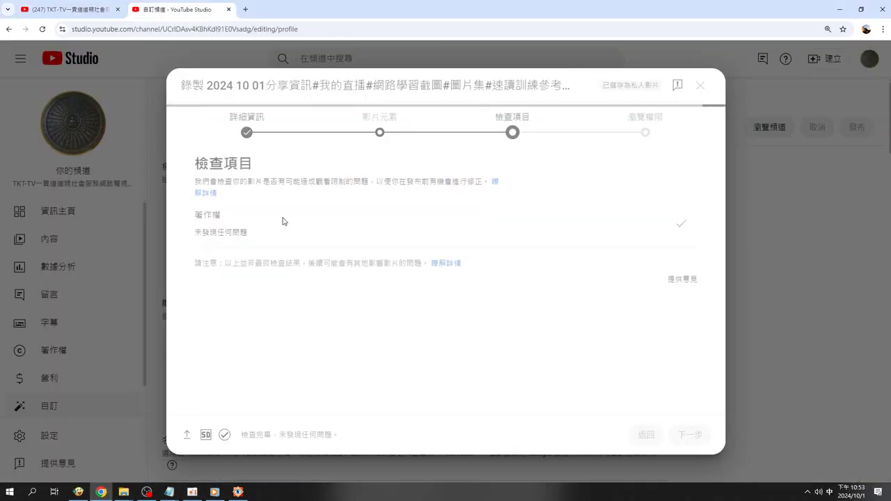
pyautogui.click(246, 10)
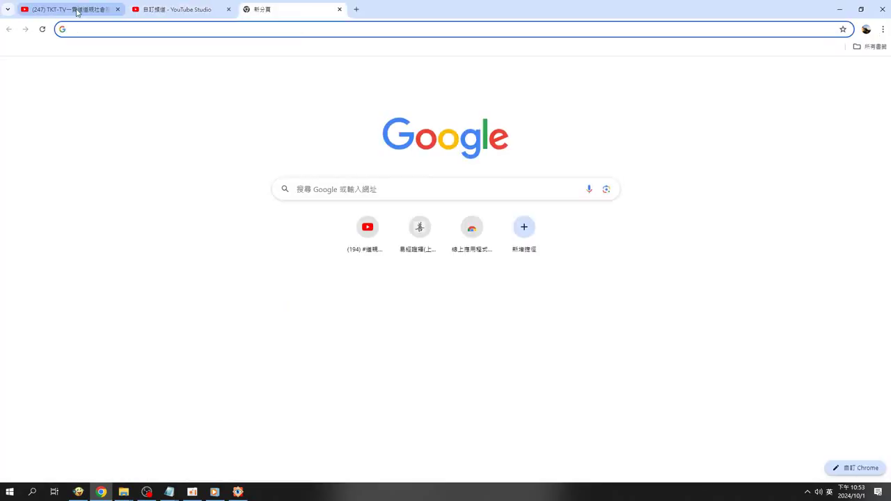
pyautogui.click(77, 12)
pyautogui.click(195, 8)
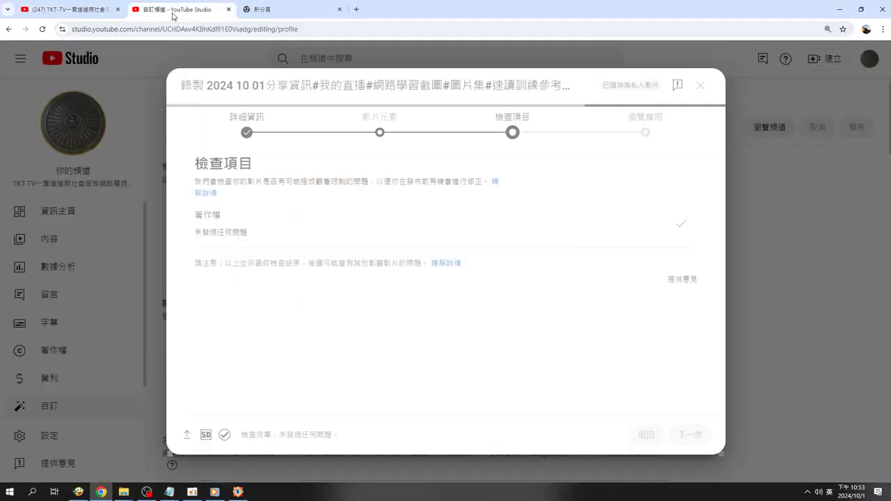
pyautogui.click(229, 10)
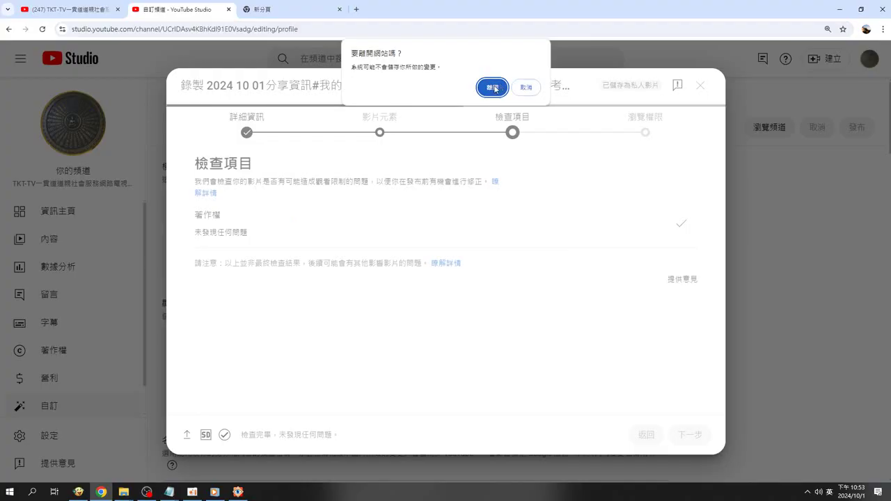
pyautogui.click(494, 89)
pyautogui.click(88, 10)
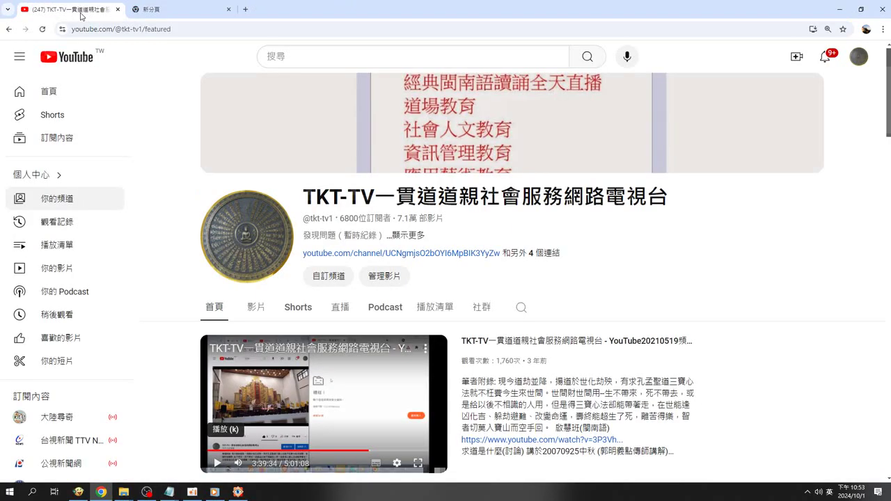
# - Check the Google apps panel, replace the new tab with a fresh one, and open Start
pyautogui.click(173, 14)
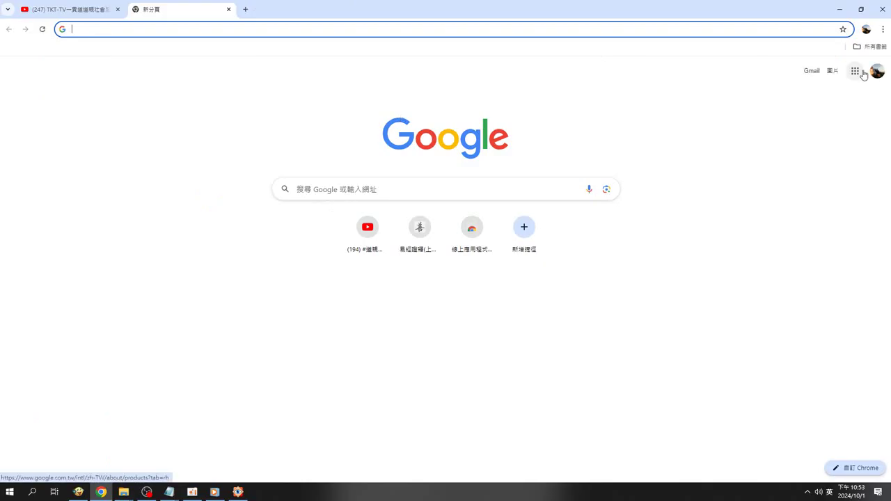
pyautogui.click(862, 74)
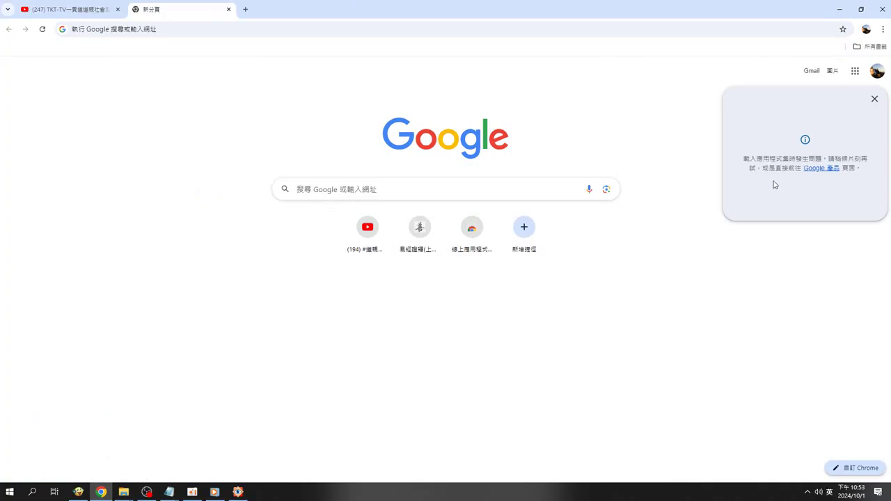
pyautogui.click(228, 10)
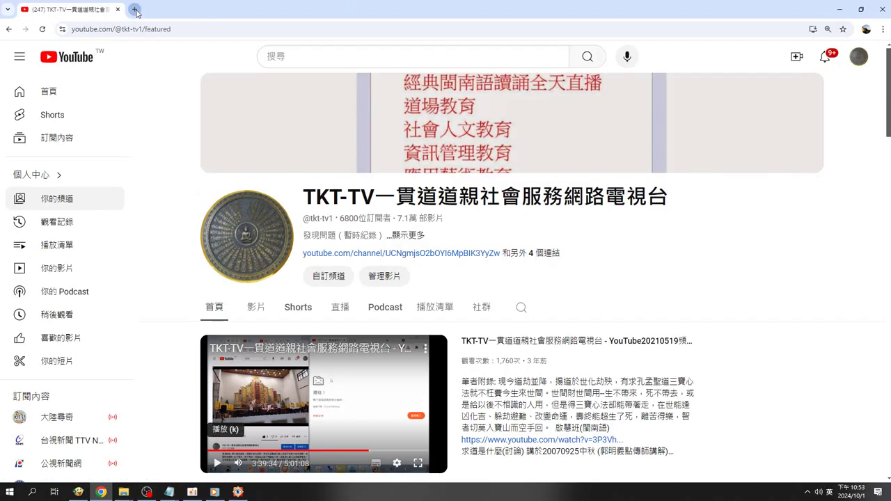
pyautogui.click(134, 10)
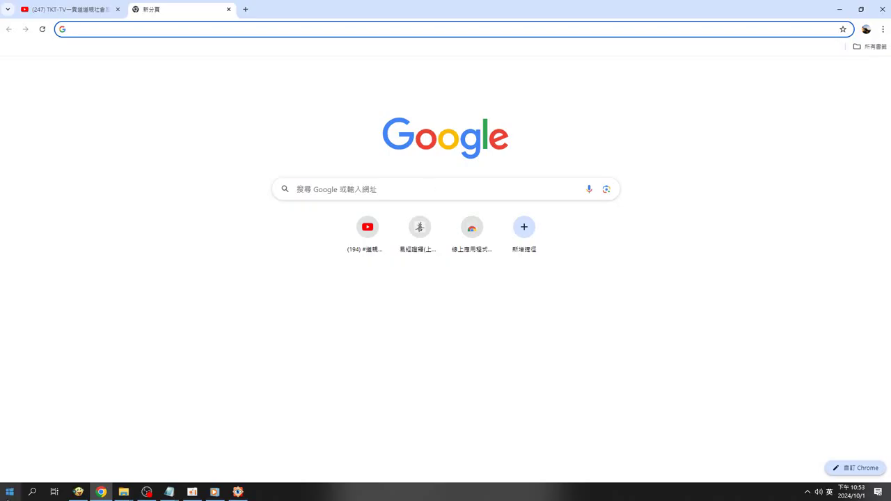
pyautogui.click(8, 491)
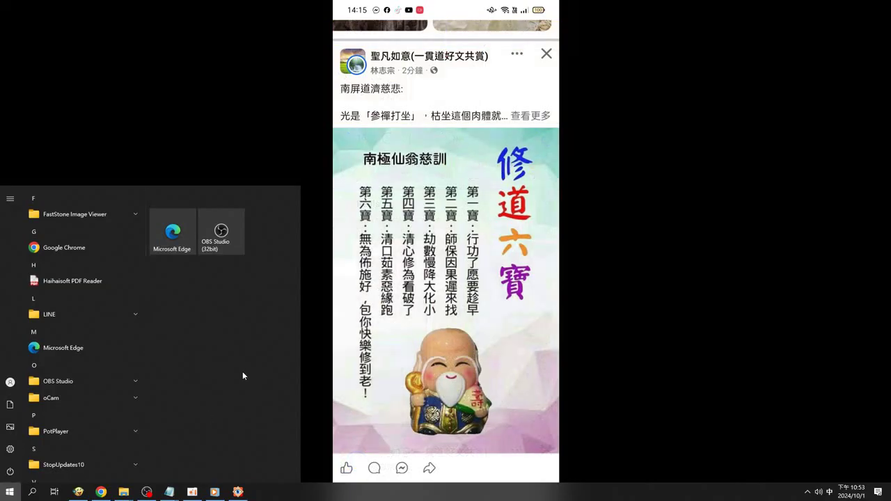
# - Exit FastStone Image Viewer's full-screen Mid-Autumn greeting picture using 結束 from its context menu
pyautogui.click(324, 399)
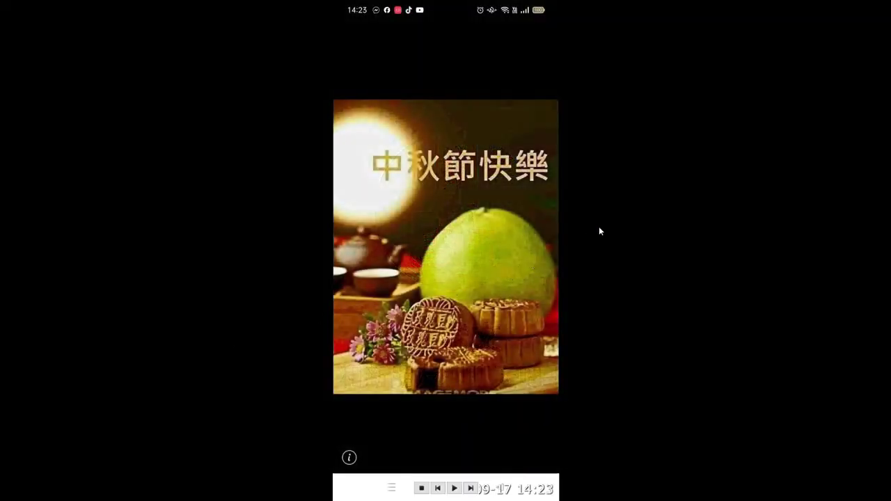
pyautogui.rightClick(613, 283)
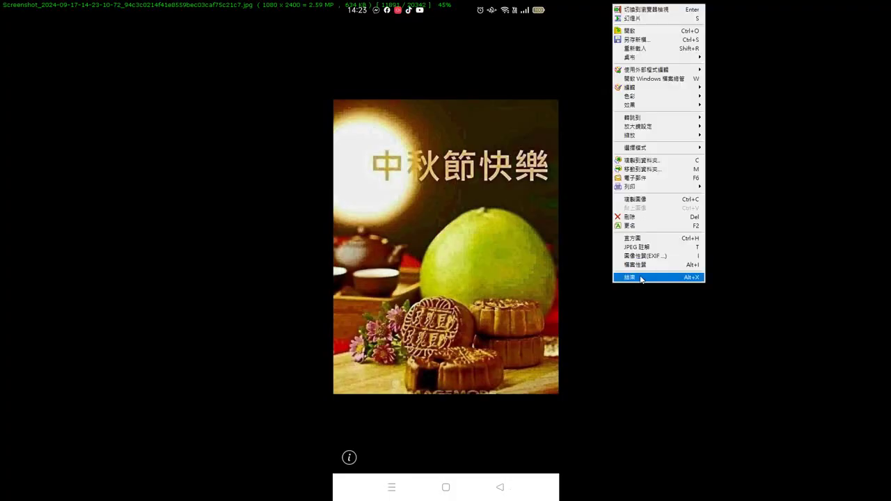
pyautogui.click(642, 278)
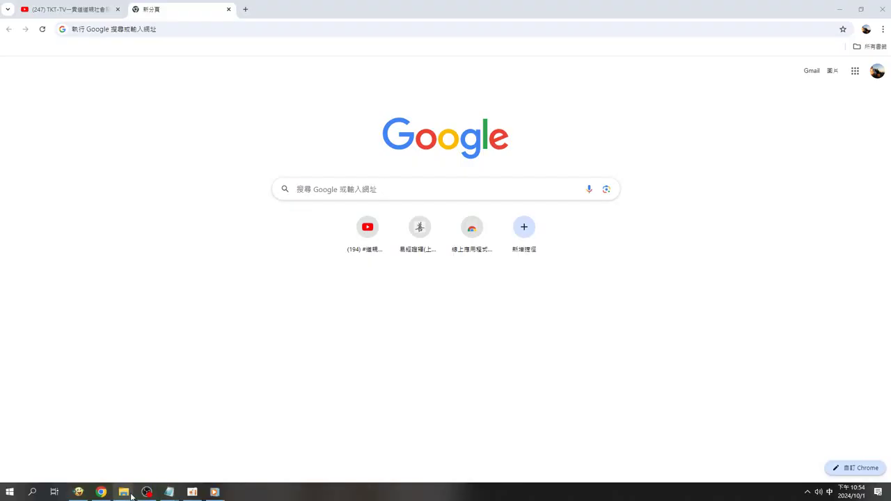
# - Bring the __2024圖片_網路學習_02至九月份 folder window forward, maximize it, and open its view options
pyautogui.moveTo(129, 496)
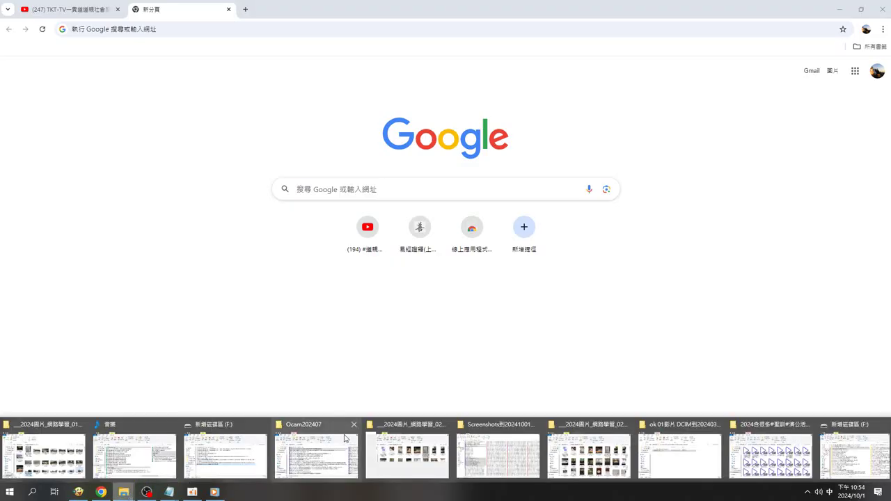
pyautogui.moveTo(403, 426)
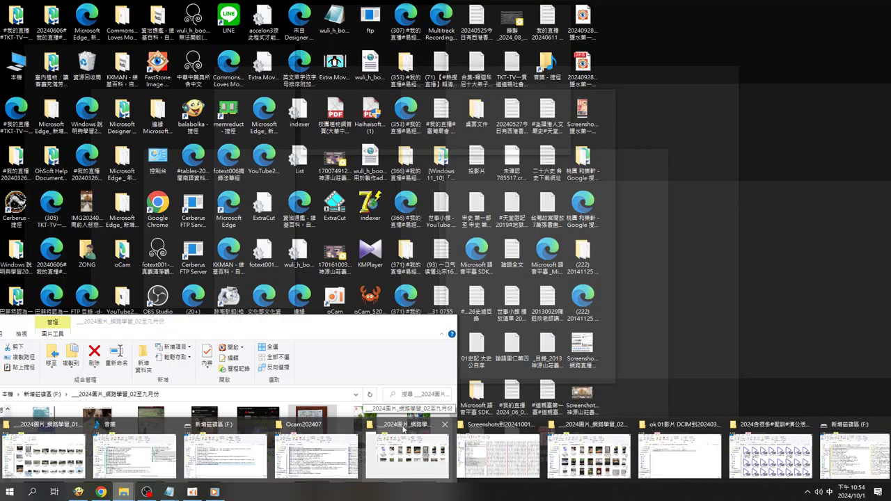
pyautogui.click(404, 426)
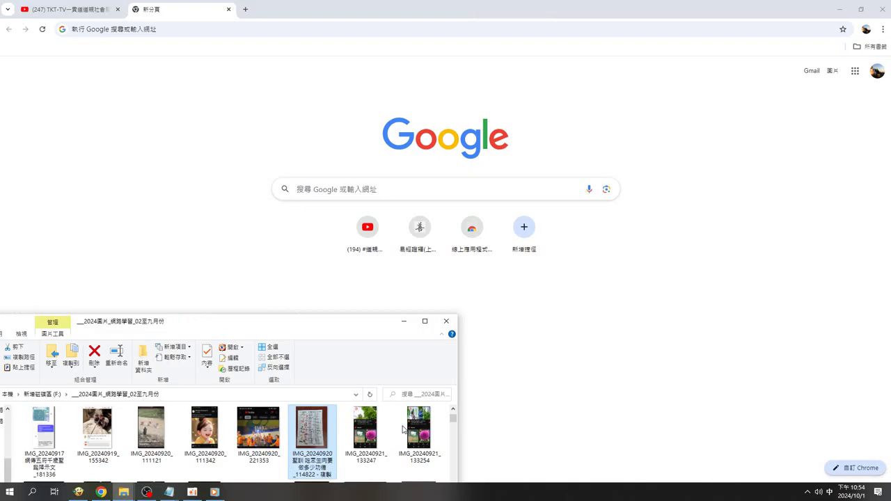
pyautogui.click(424, 322)
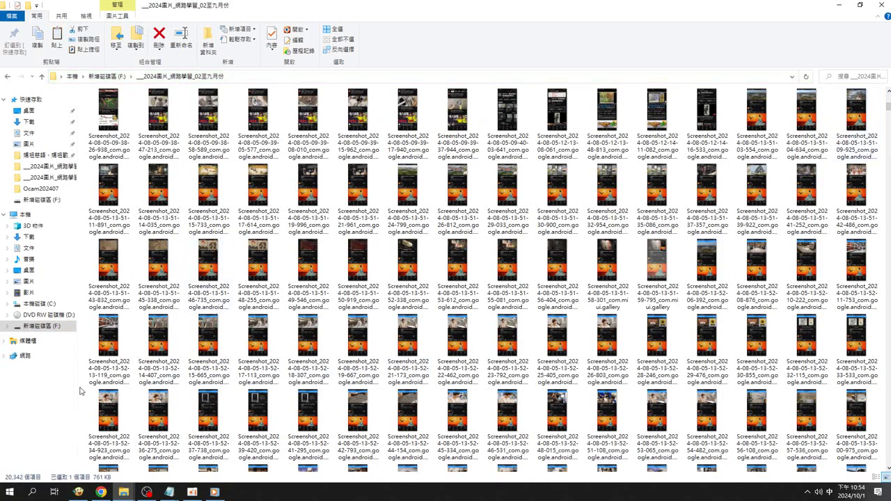
pyautogui.rightClick(81, 255)
# - Switch the screenshot folder from thumbnails to the compact List view
pyautogui.moveTo(150, 265)
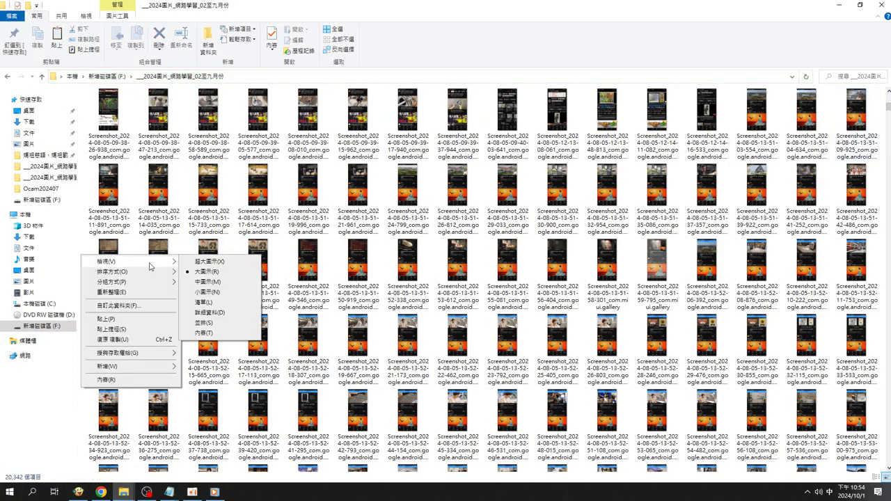
pyautogui.click(206, 303)
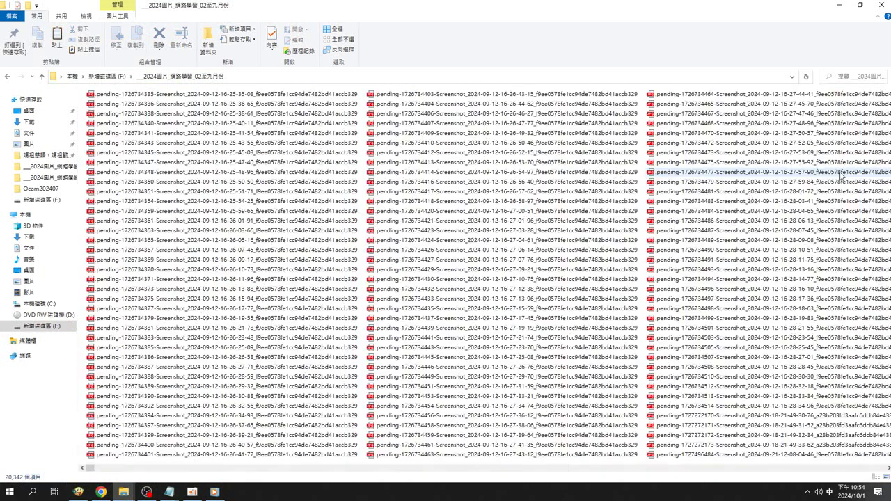
pyautogui.scroll(-5, 808, 243)
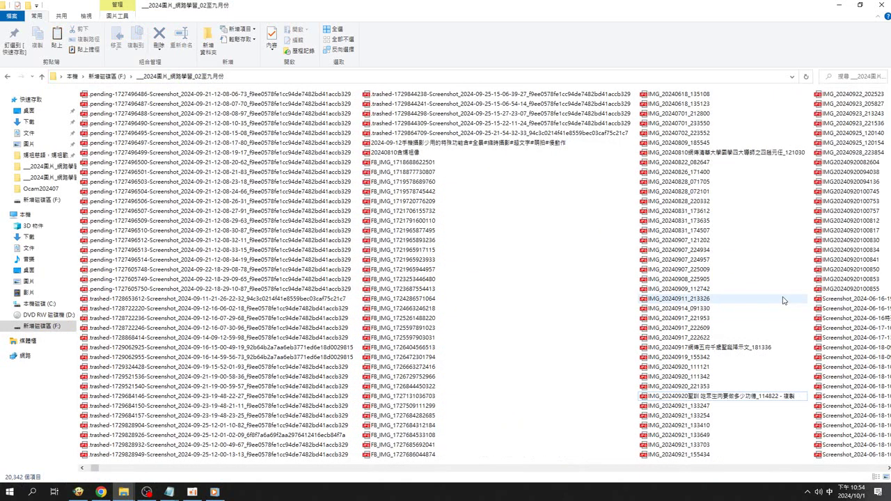
pyautogui.scroll(3, 797, 275)
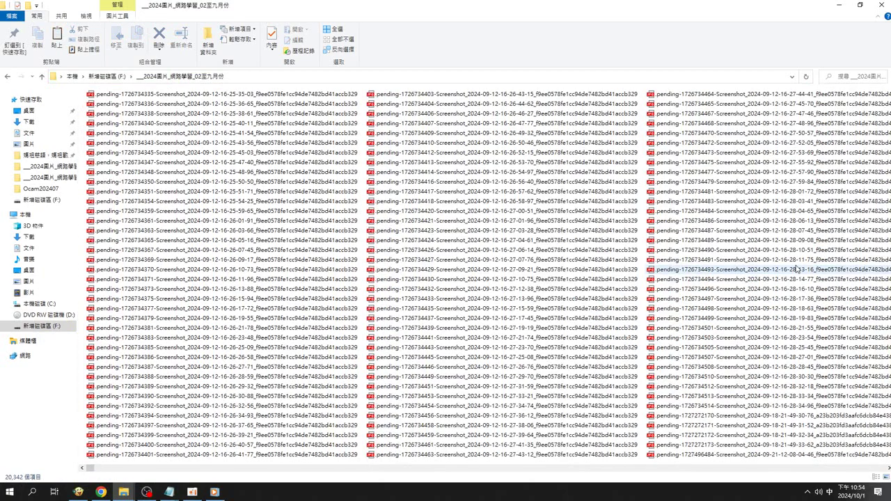
# - Scroll the file list forward through August to the 2024-09-11 screenshots
pyautogui.scroll(-2, 797, 270)
pyautogui.scroll(-2, 798, 269)
pyautogui.scroll(-2, 797, 269)
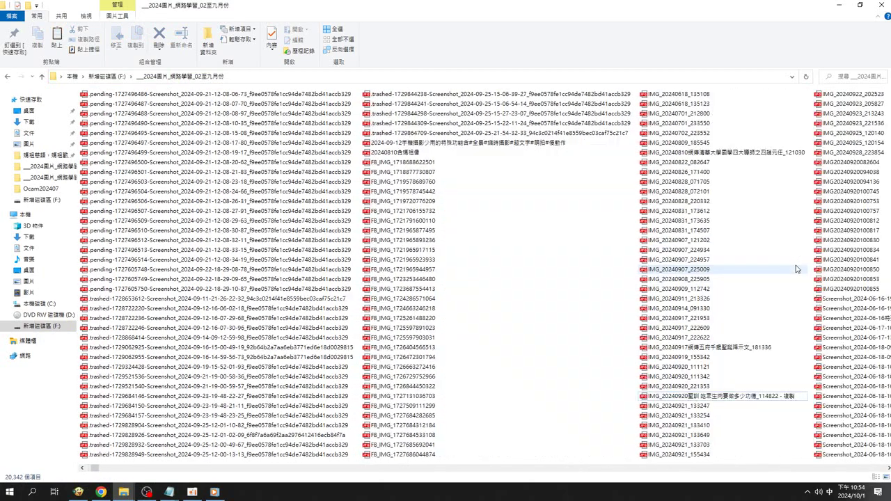
pyautogui.scroll(-3, 797, 270)
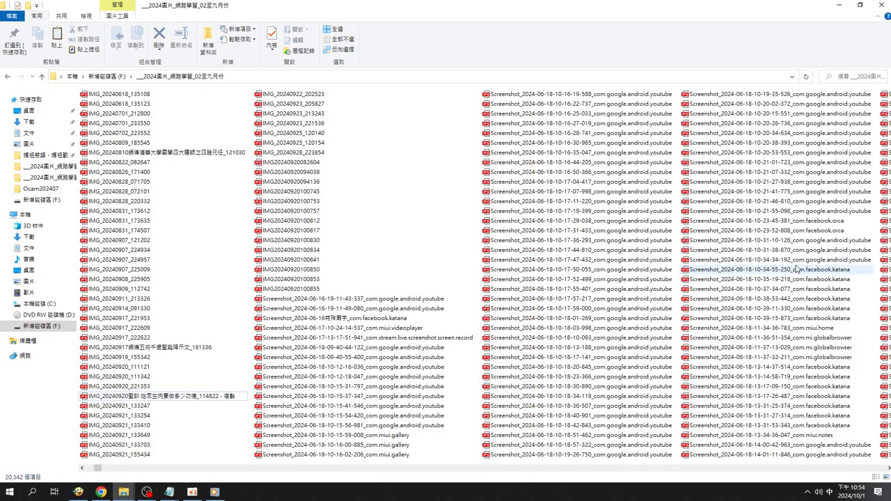
pyautogui.scroll(-2, 797, 270)
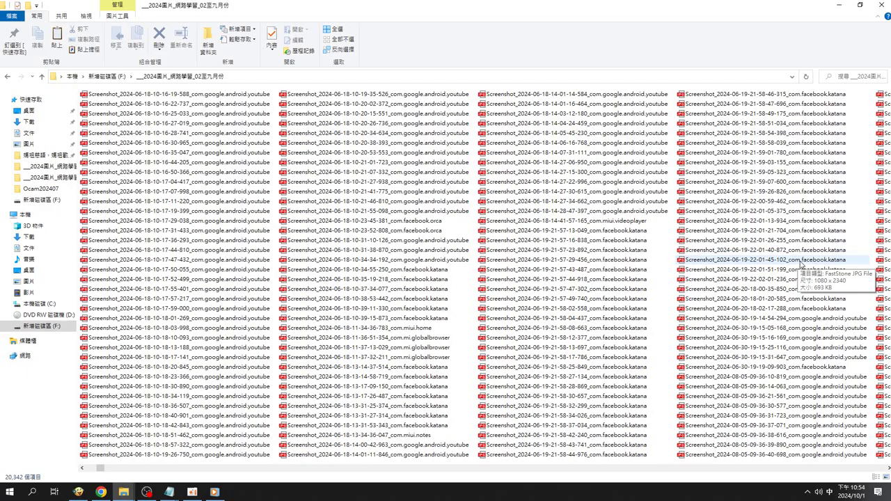
pyautogui.scroll(-2, 801, 264)
pyautogui.scroll(-2, 801, 271)
pyautogui.scroll(-2, 735, 257)
pyautogui.scroll(-2, 735, 258)
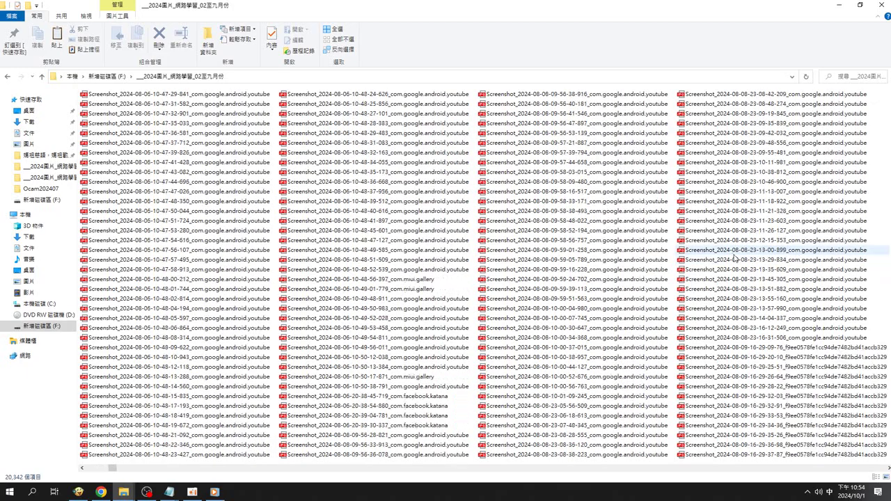
pyautogui.scroll(-4, 736, 259)
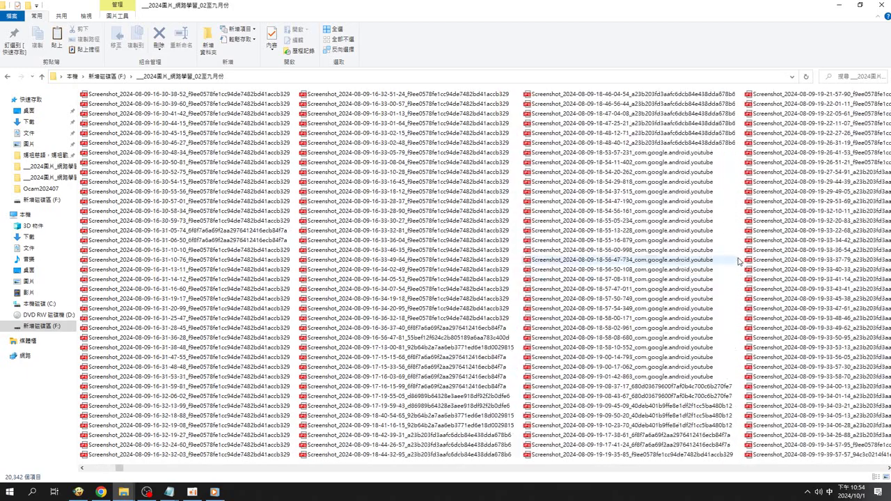
pyautogui.scroll(-2, 739, 261)
pyautogui.scroll(-2, 739, 261)
pyautogui.scroll(-2, 740, 261)
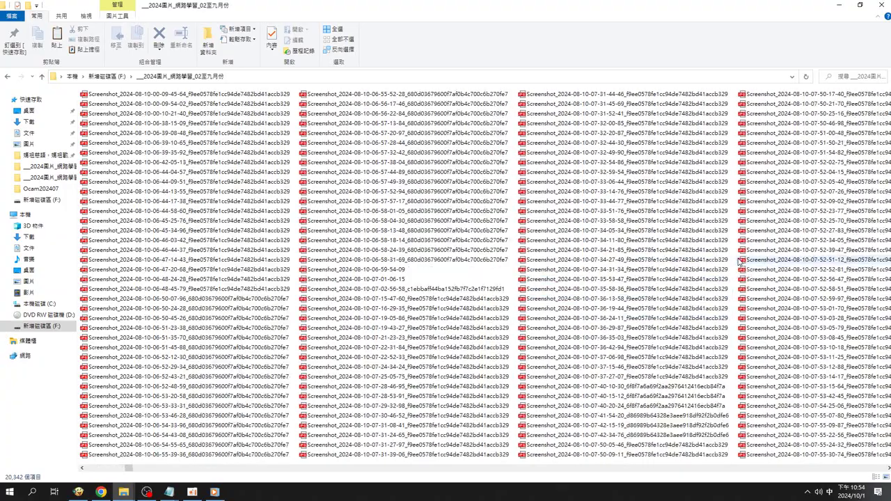
pyautogui.scroll(-1, 739, 261)
pyautogui.scroll(-1, 740, 261)
pyautogui.scroll(-2, 739, 261)
pyautogui.scroll(-1, 739, 261)
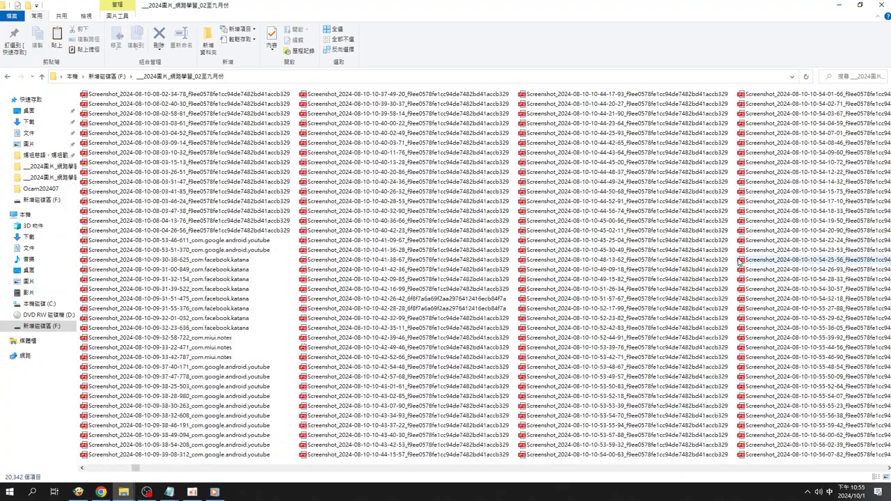
pyautogui.scroll(-2, 739, 261)
pyautogui.scroll(-1, 739, 261)
pyautogui.scroll(-2, 740, 262)
pyautogui.scroll(-2, 741, 263)
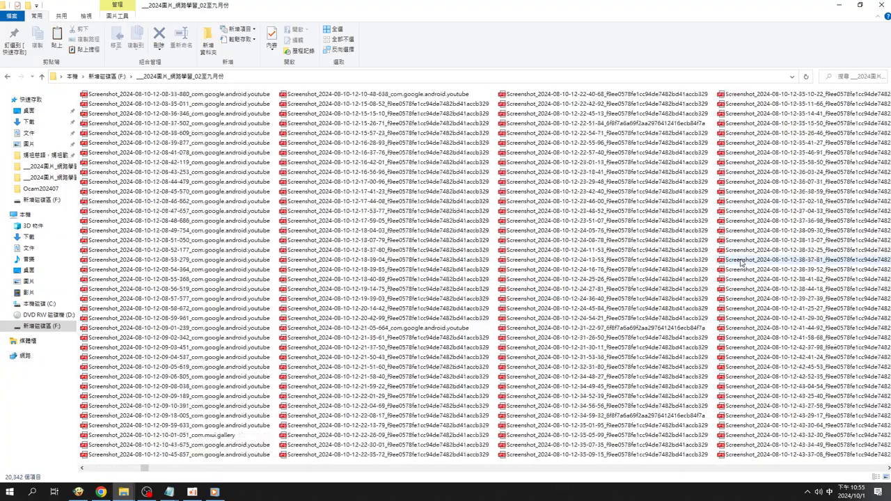
pyautogui.scroll(-2, 742, 263)
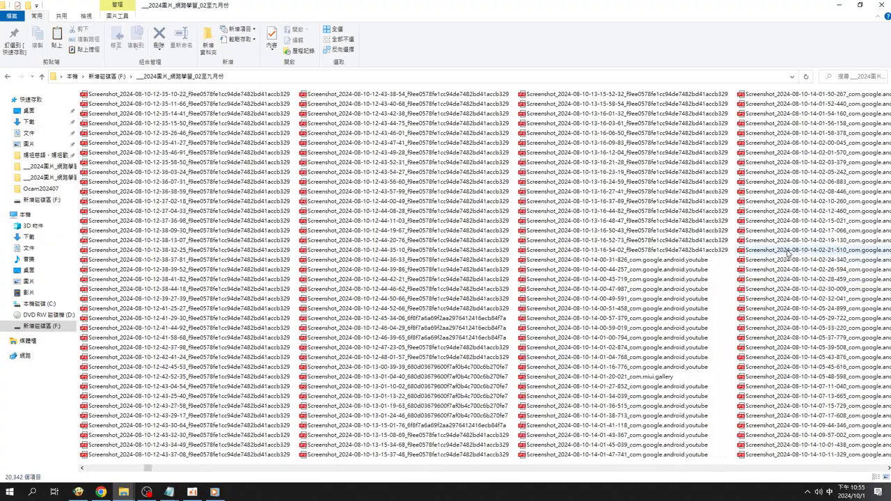
pyautogui.scroll(-2, 789, 253)
pyautogui.scroll(-1, 789, 255)
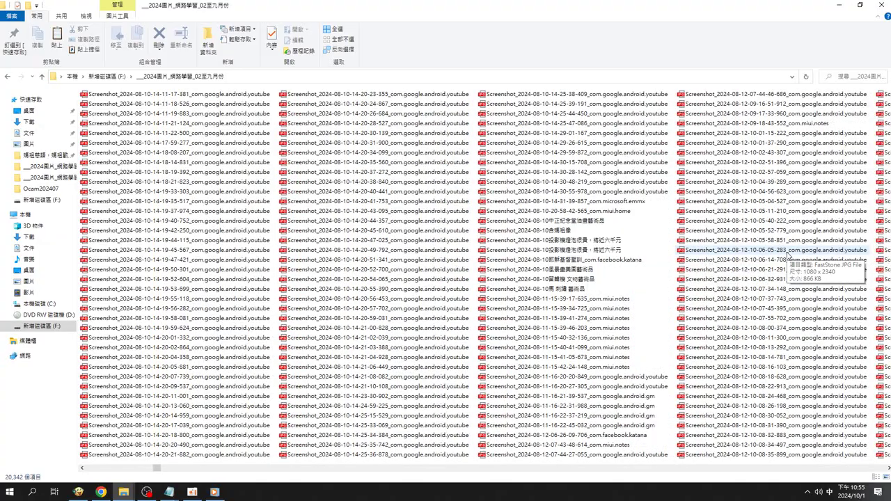
pyautogui.scroll(-1, 787, 253)
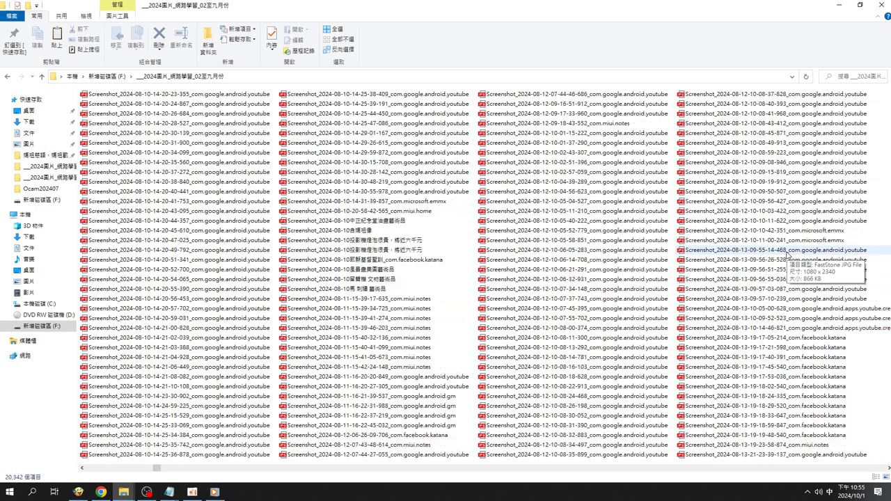
pyautogui.scroll(-2, 787, 253)
pyautogui.scroll(-2, 788, 254)
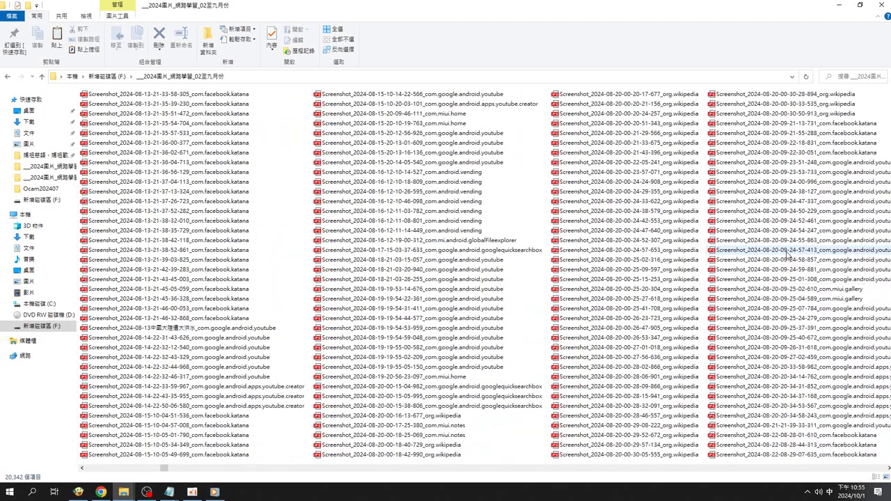
pyautogui.scroll(-1, 787, 254)
pyautogui.scroll(-1, 787, 254)
pyautogui.scroll(-2, 788, 254)
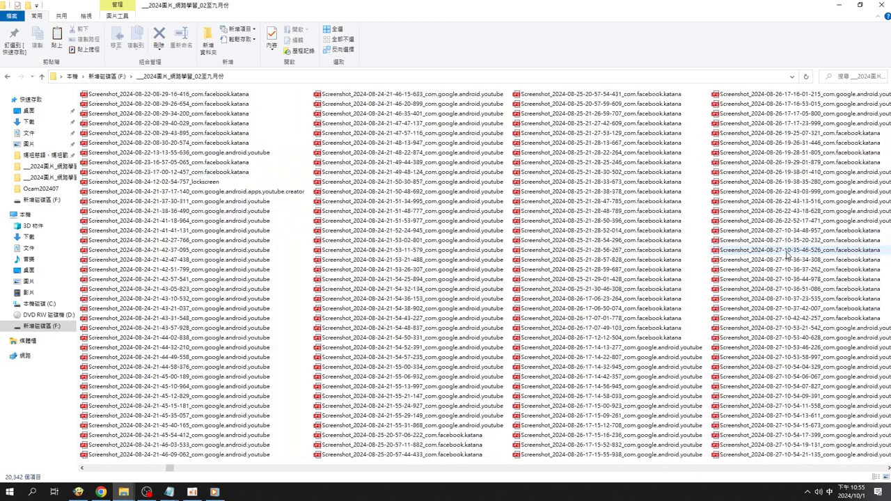
pyautogui.scroll(-3, 787, 253)
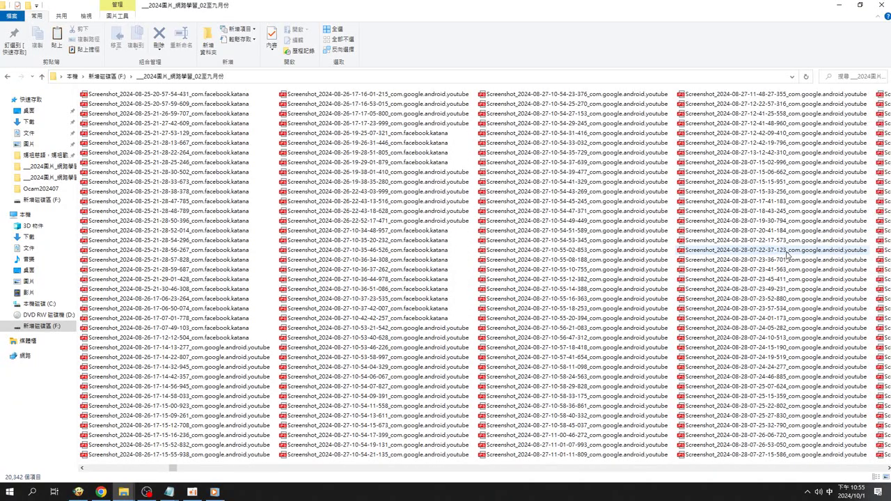
pyautogui.scroll(-3, 787, 254)
pyautogui.scroll(-1, 788, 254)
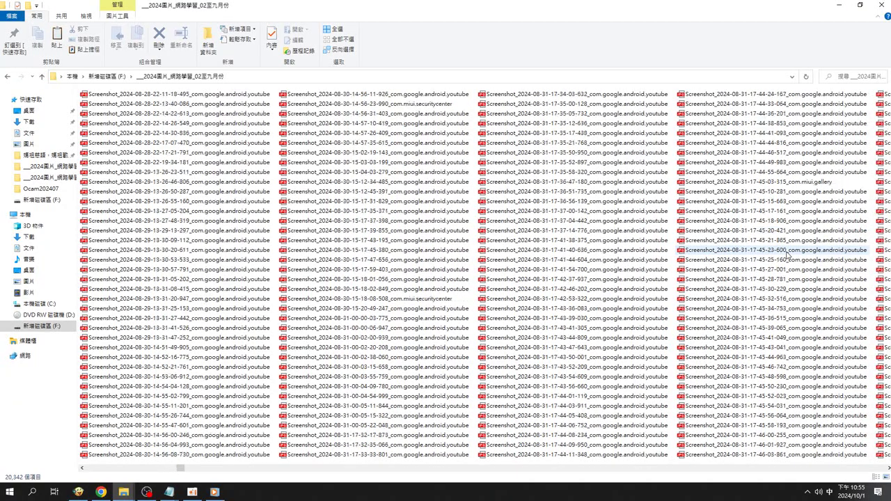
pyautogui.scroll(-2, 788, 253)
pyautogui.scroll(-1, 787, 254)
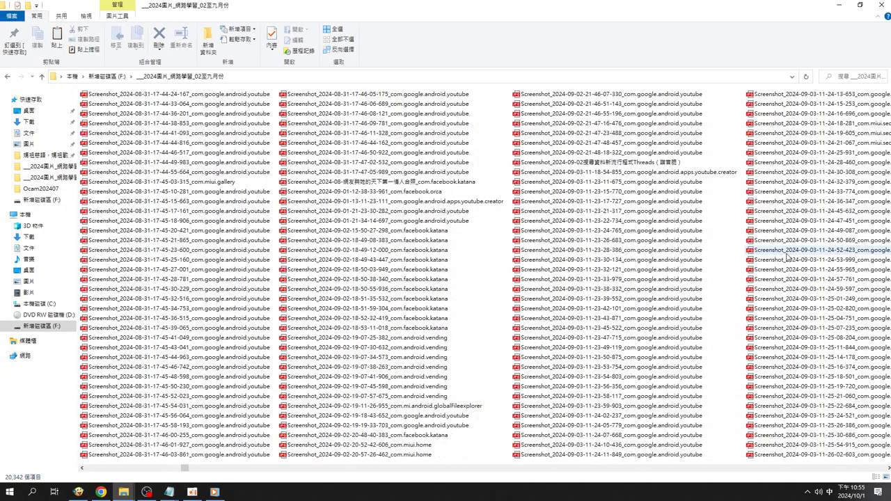
pyautogui.scroll(-1, 787, 254)
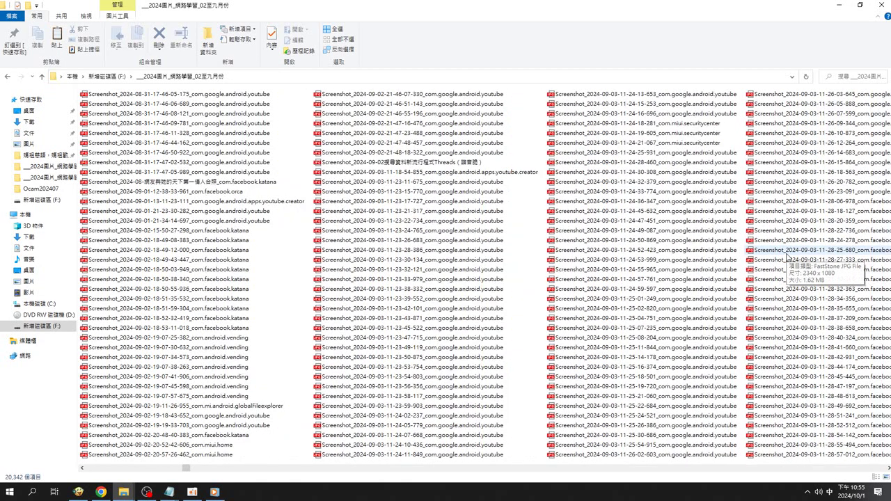
pyautogui.scroll(-2, 787, 255)
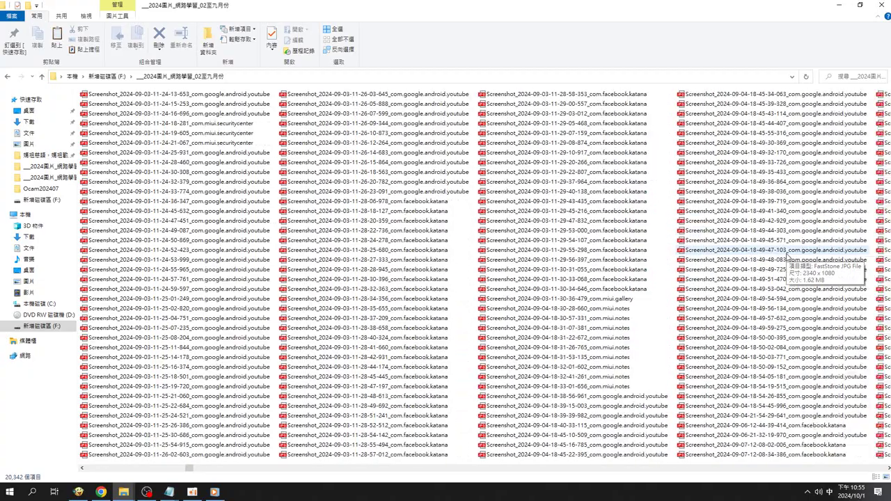
pyautogui.scroll(-1, 788, 255)
pyautogui.scroll(-1, 787, 255)
pyautogui.scroll(-1, 787, 255)
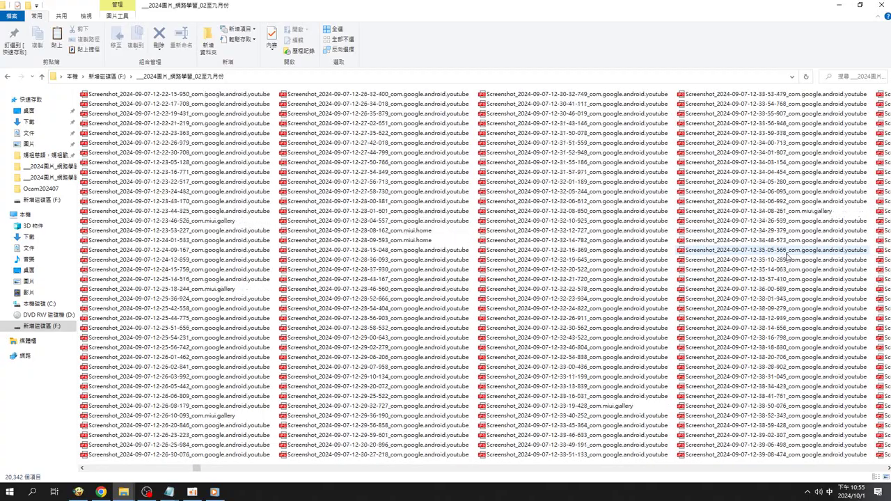
pyautogui.scroll(-1, 788, 255)
pyautogui.scroll(-2, 787, 255)
pyautogui.scroll(-1, 787, 255)
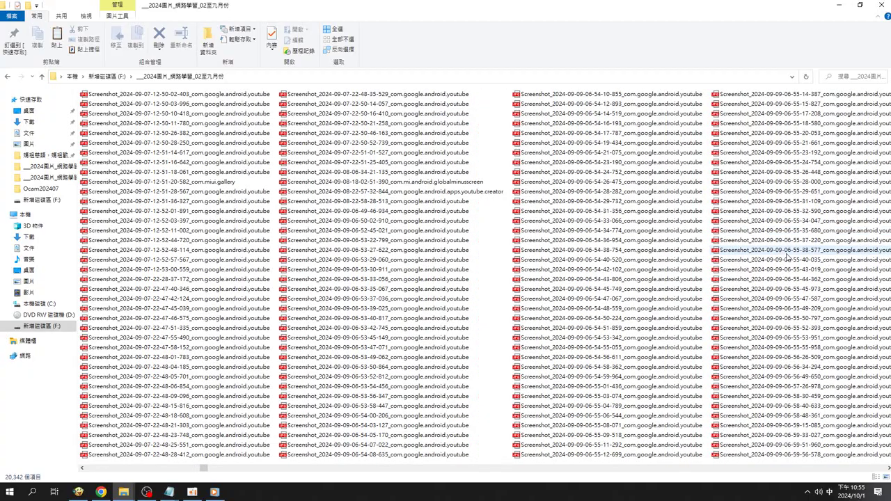
pyautogui.scroll(-1, 788, 255)
pyautogui.scroll(-1, 787, 255)
pyautogui.scroll(-1, 787, 255)
pyautogui.scroll(-1, 788, 258)
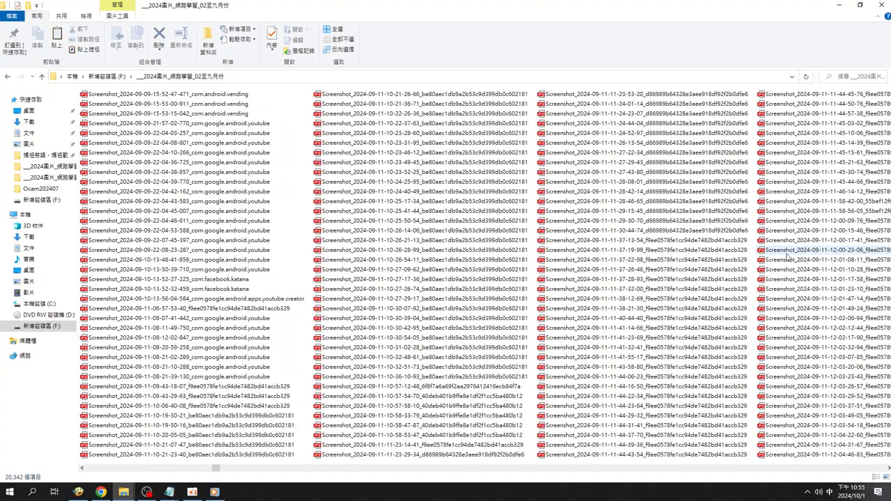
pyautogui.scroll(-1, 788, 258)
pyautogui.scroll(-1, 766, 265)
pyautogui.scroll(-1, 665, 293)
pyautogui.scroll(1, 665, 293)
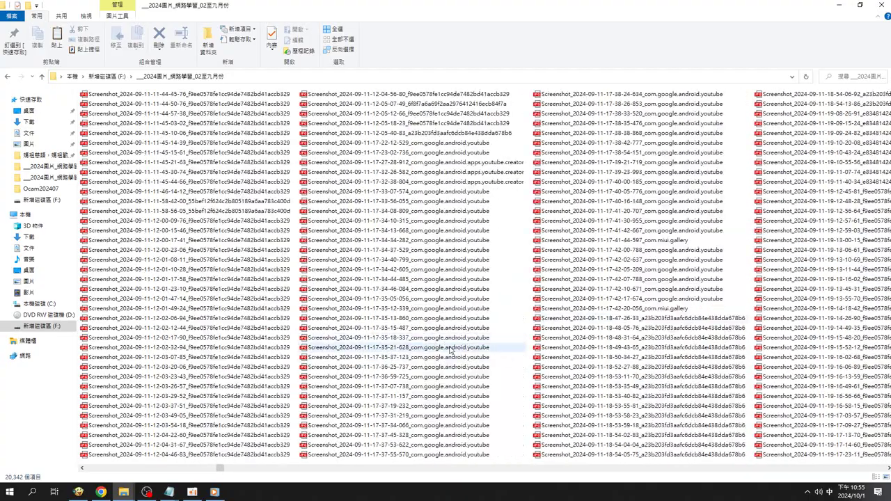
# - Move the file list into mid-September and step back to the 09-16 screenshots
pyautogui.moveTo(224, 470); pyautogui.dragTo(238, 470)
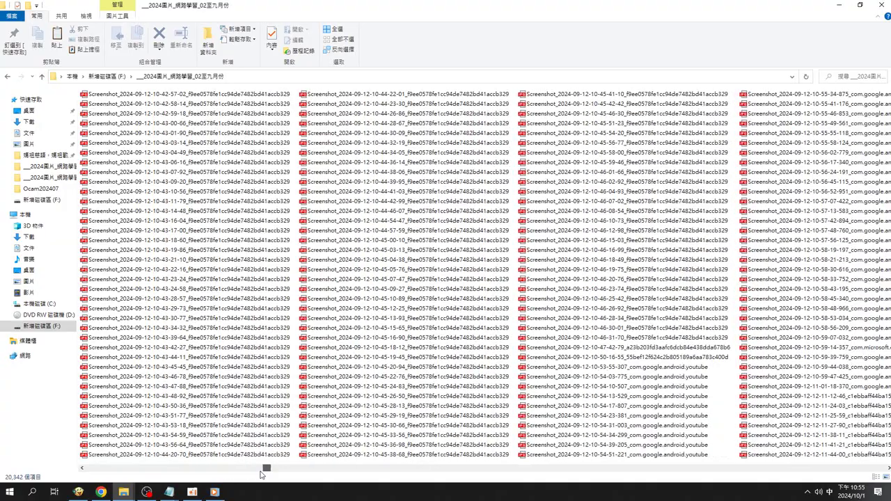
pyautogui.moveTo(237, 469)
pyautogui.mouseDown()
pyautogui.moveTo(381, 483)
pyautogui.moveTo(369, 485)
pyautogui.moveTo(376, 476)
pyautogui.moveTo(429, 477)
pyautogui.mouseUp()
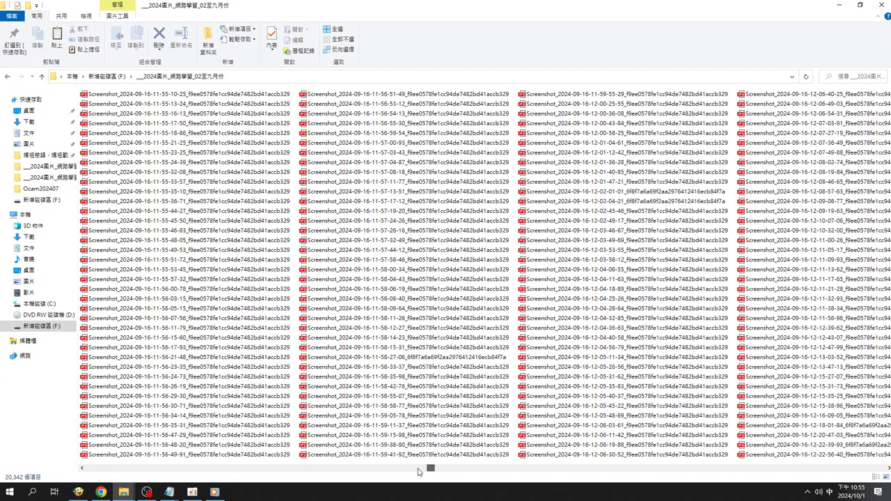
pyautogui.moveTo(430, 477); pyautogui.dragTo(502, 473)
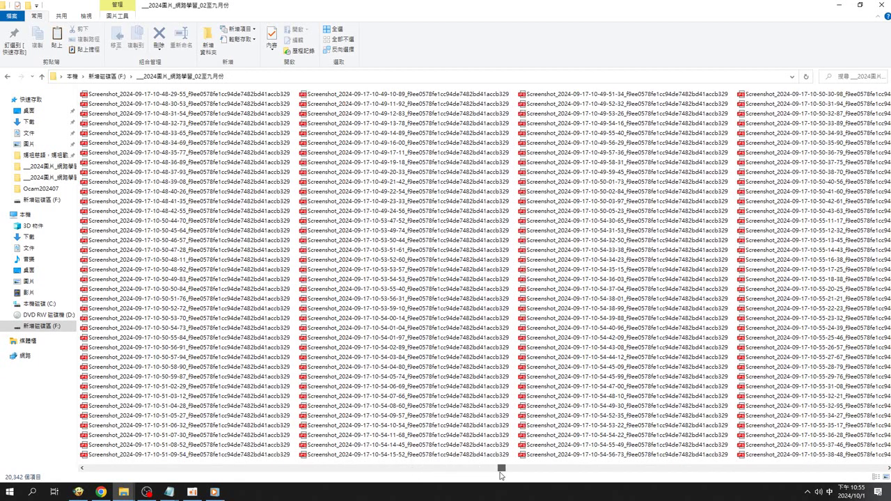
pyautogui.click(464, 469)
pyautogui.click(464, 469)
pyautogui.click(463, 469)
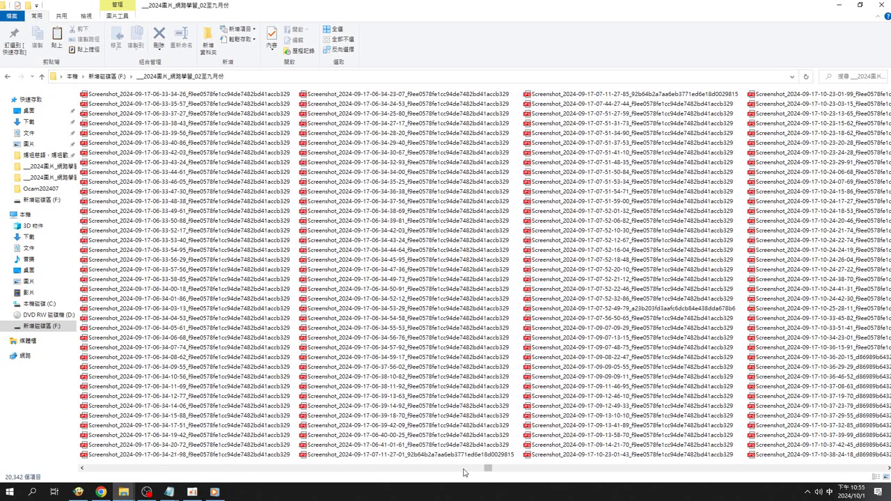
pyautogui.click(464, 469)
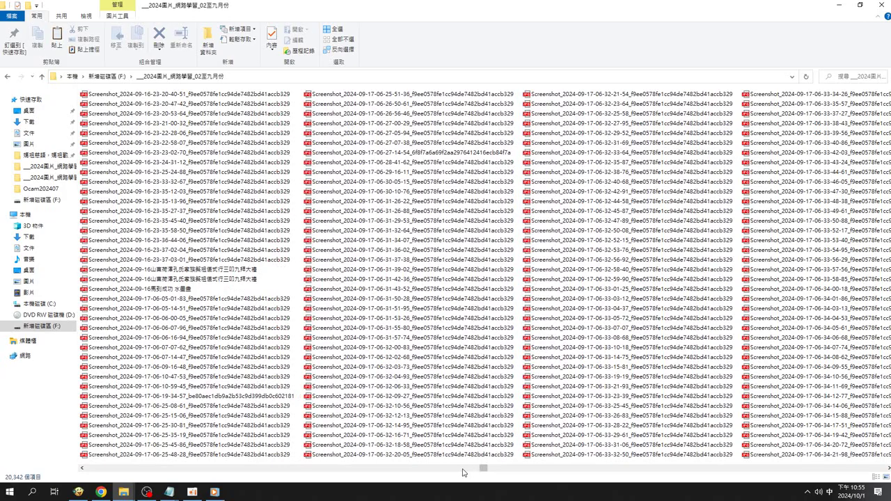
# - Page forward through 09-17, 09-18 and 09-23 to the 09-30 and 10-01 screenshots
pyautogui.click(527, 470)
pyautogui.click(527, 470)
pyautogui.click(526, 470)
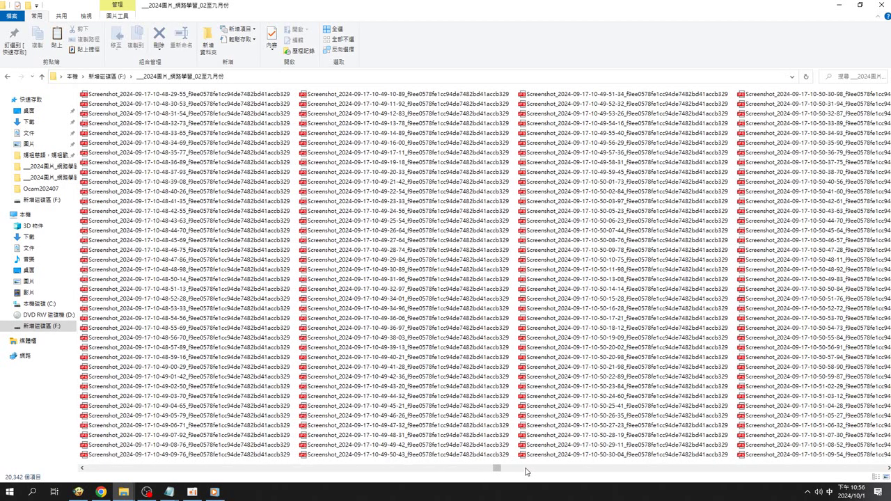
pyautogui.click(534, 470)
pyautogui.click(534, 470)
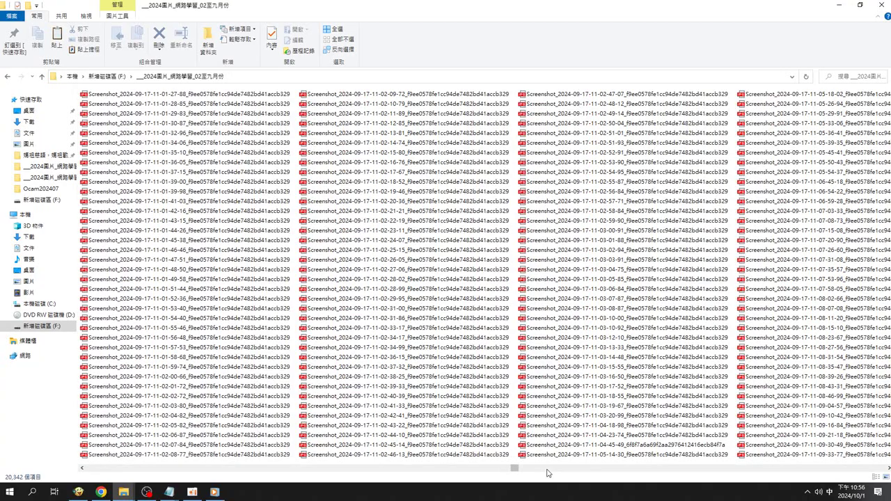
pyautogui.click(547, 470)
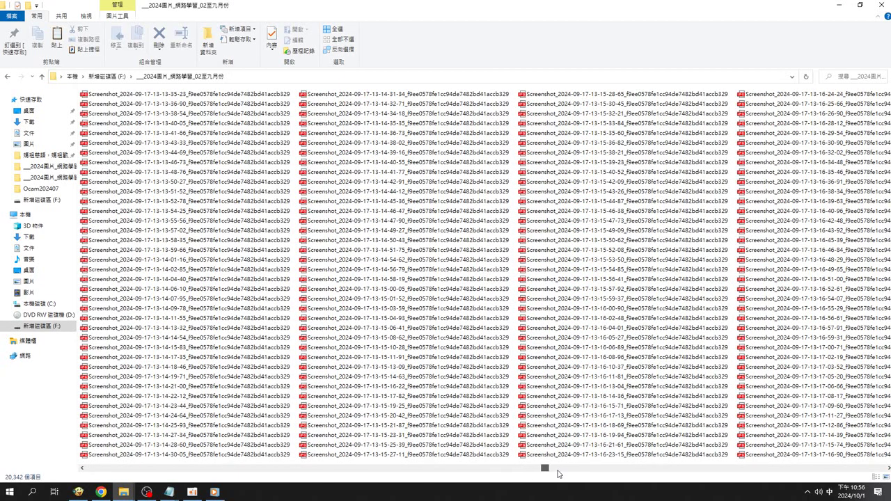
pyautogui.click(557, 470)
pyautogui.click(591, 471)
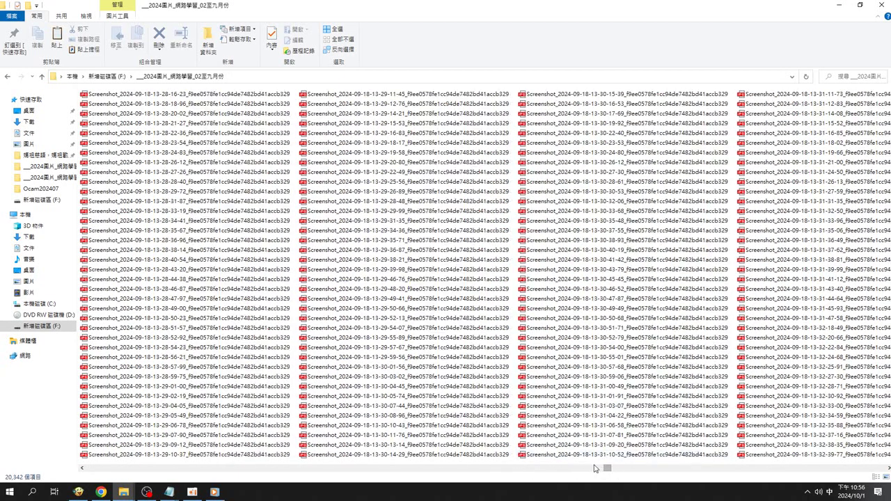
pyautogui.moveTo(609, 468); pyautogui.dragTo(775, 468)
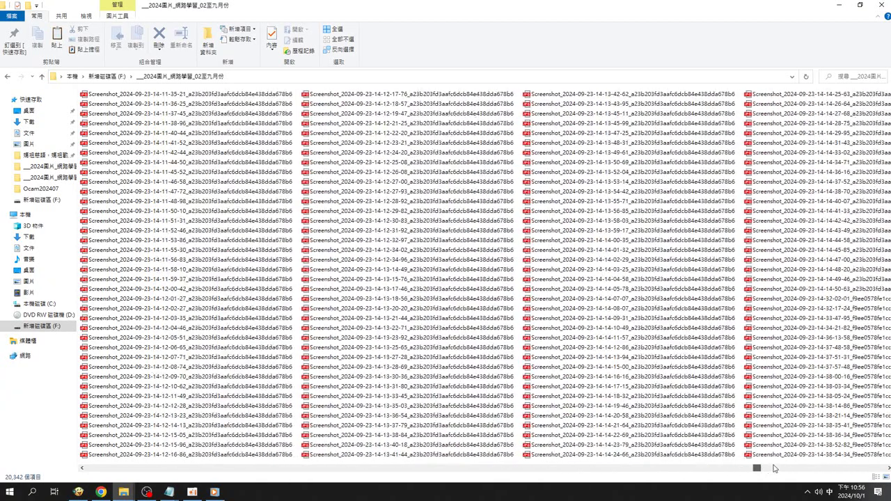
pyautogui.click(775, 468)
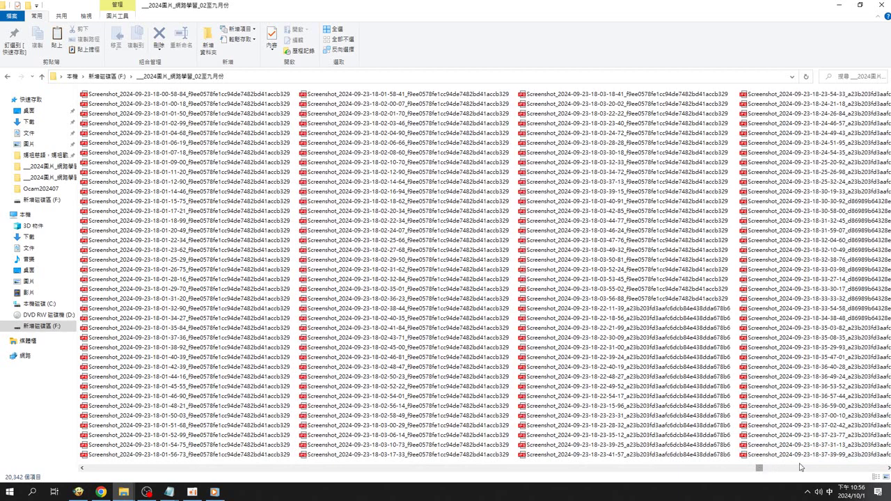
pyautogui.moveTo(801, 467); pyautogui.dragTo(861, 468)
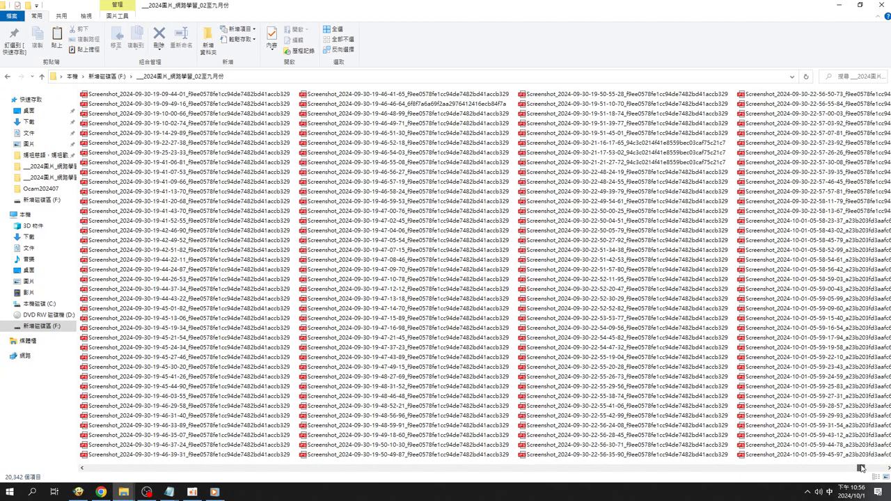
# - Check the last files at the far right, then return to the leading pending- files
pyautogui.moveTo(861, 468); pyautogui.dragTo(879, 471)
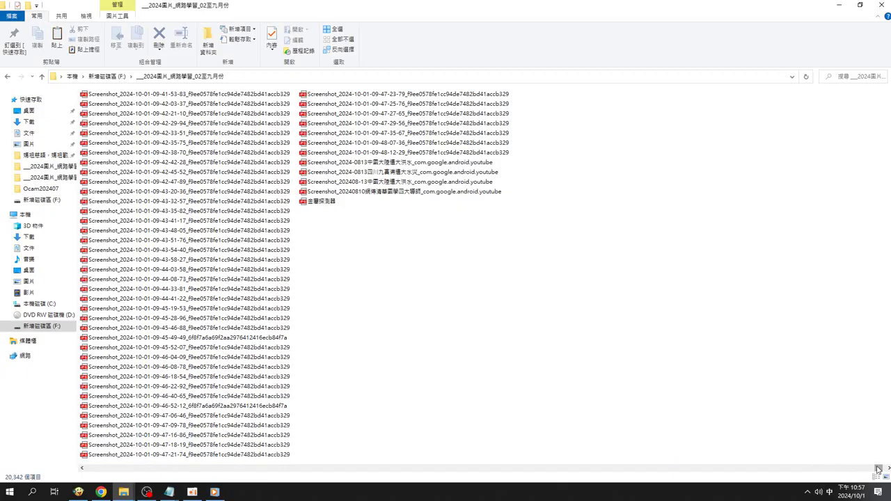
pyautogui.moveTo(879, 470); pyautogui.dragTo(88, 456)
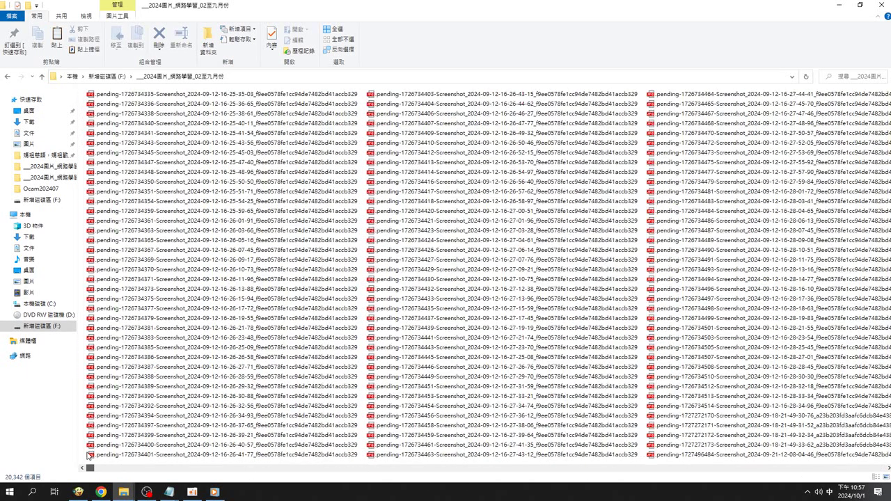
pyautogui.click(215, 95)
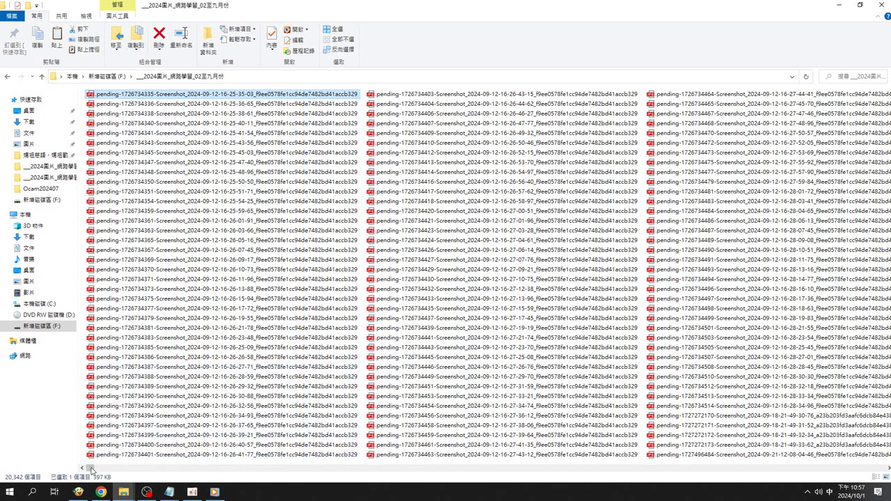
pyautogui.moveTo(91, 470); pyautogui.dragTo(596, 468)
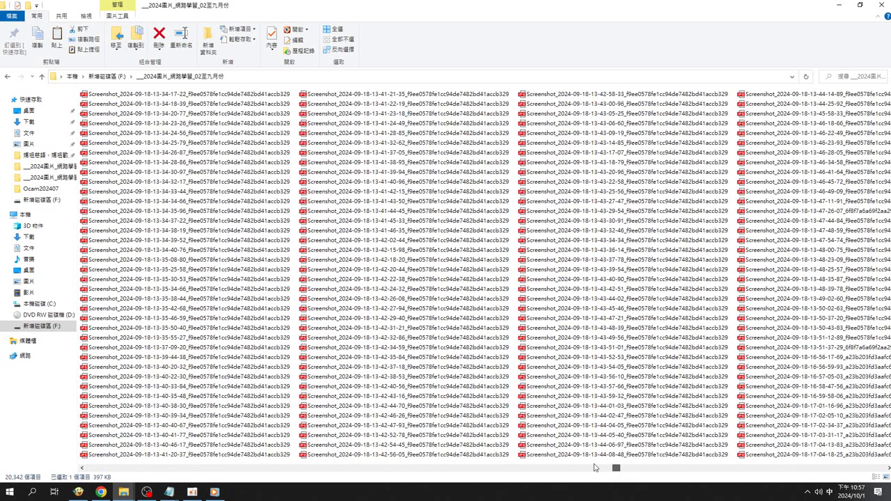
pyautogui.keyDown('shift'); pyautogui.click(504, 455); pyautogui.keyUp('shift')
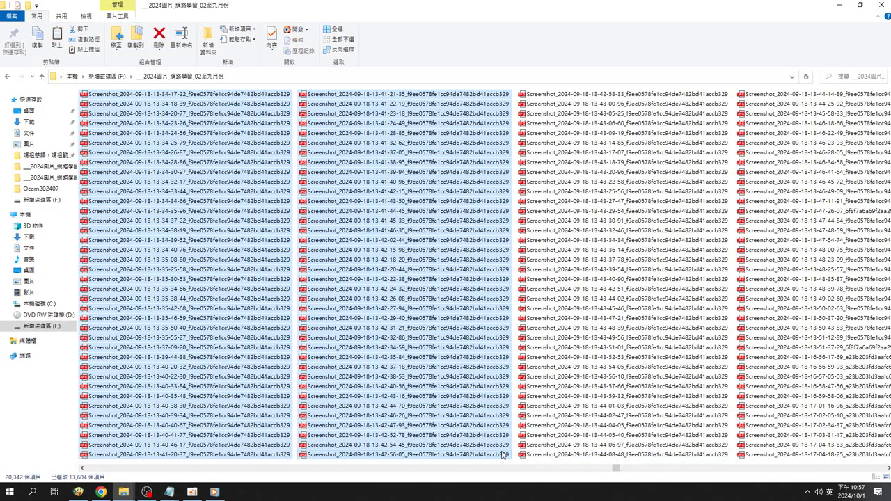
pyautogui.keyDown('shift'); pyautogui.click(611, 456); pyautogui.keyUp('shift')
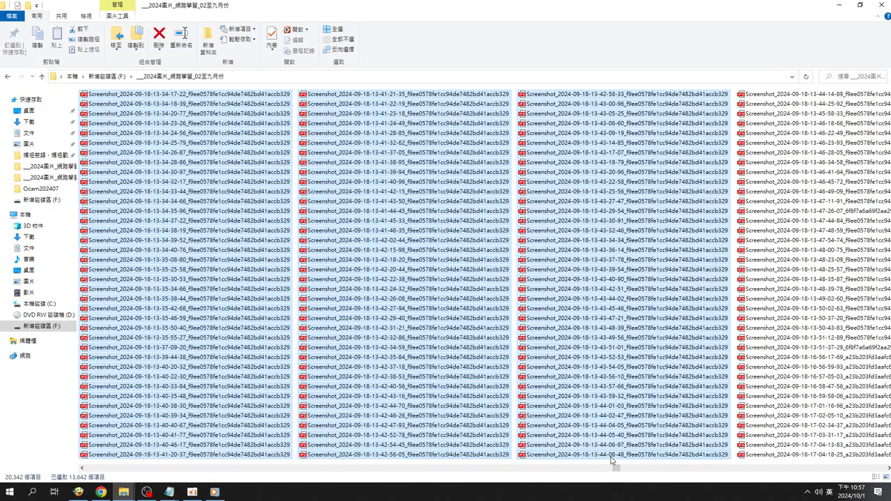
pyautogui.keyDown('shift'); pyautogui.click(758, 456); pyautogui.keyUp('shift')
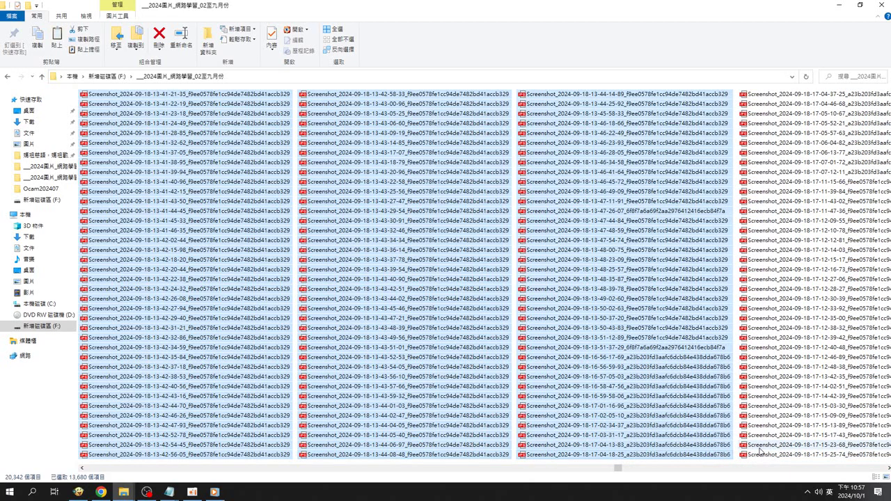
pyautogui.click(872, 457)
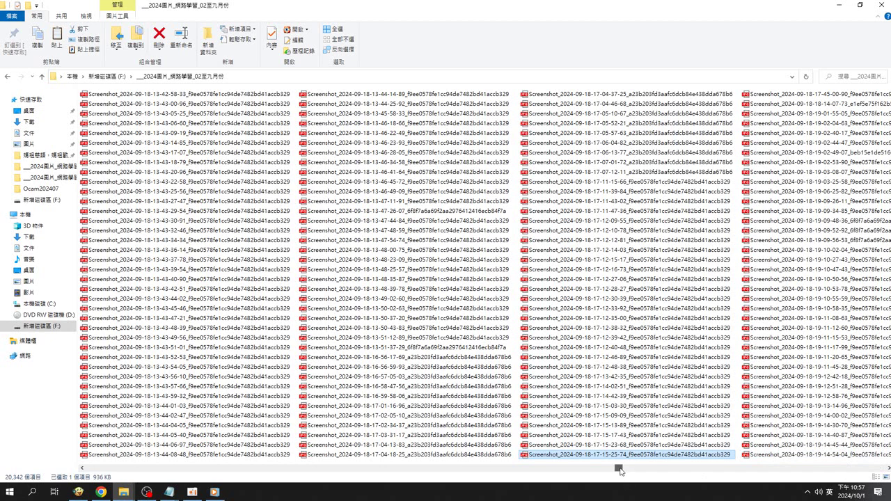
pyautogui.moveTo(620, 471); pyautogui.dragTo(77, 471)
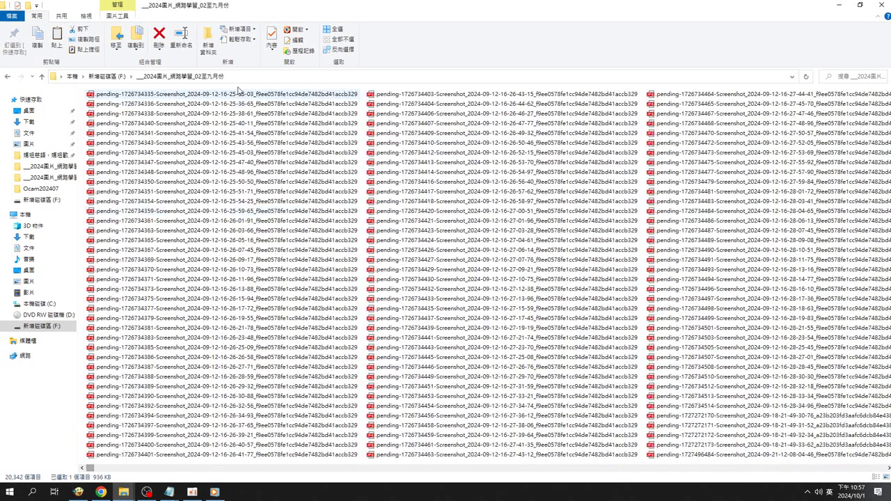
pyautogui.keyDown('shift'); pyautogui.click(227, 96); pyautogui.keyUp('shift')
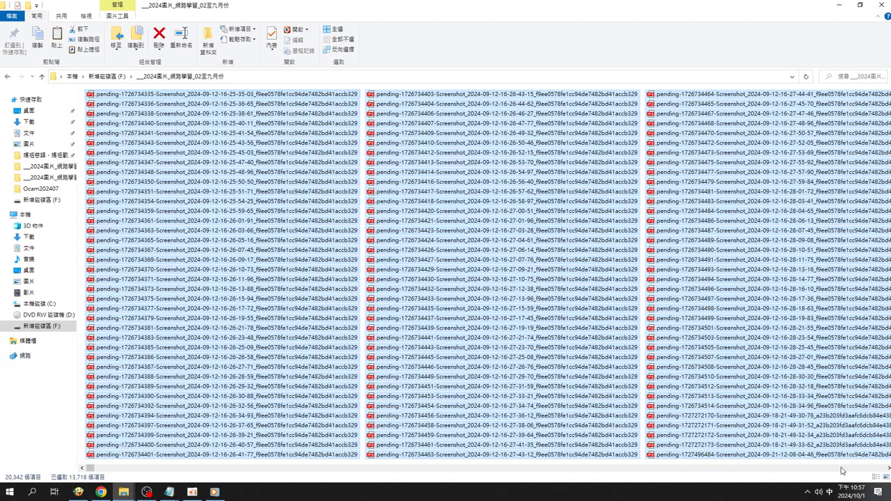
pyautogui.click(878, 470)
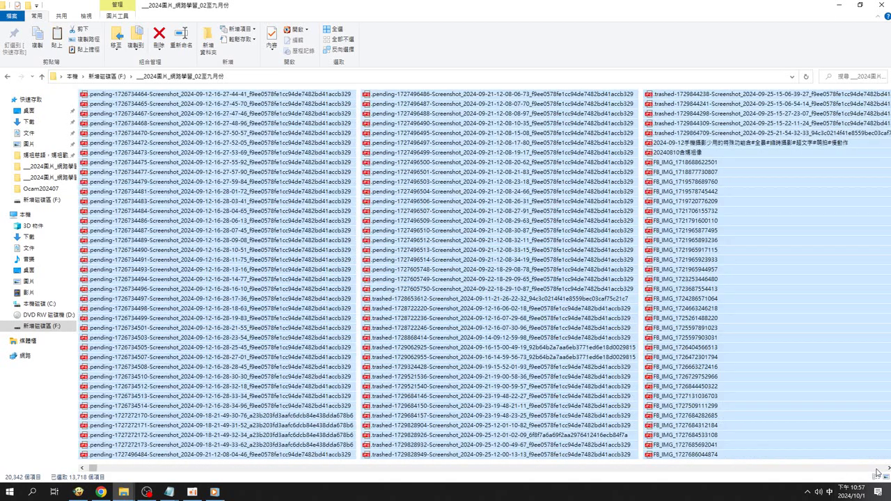
pyautogui.click(877, 470)
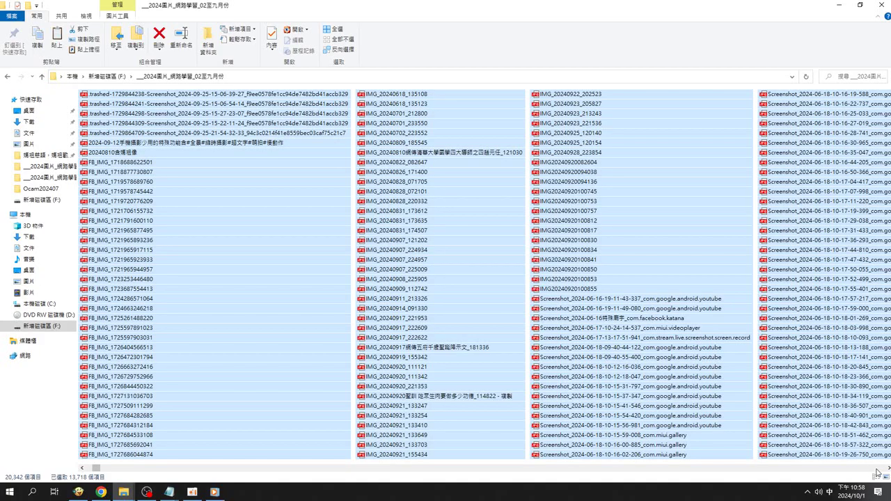
pyautogui.click(877, 470)
pyautogui.click(877, 470)
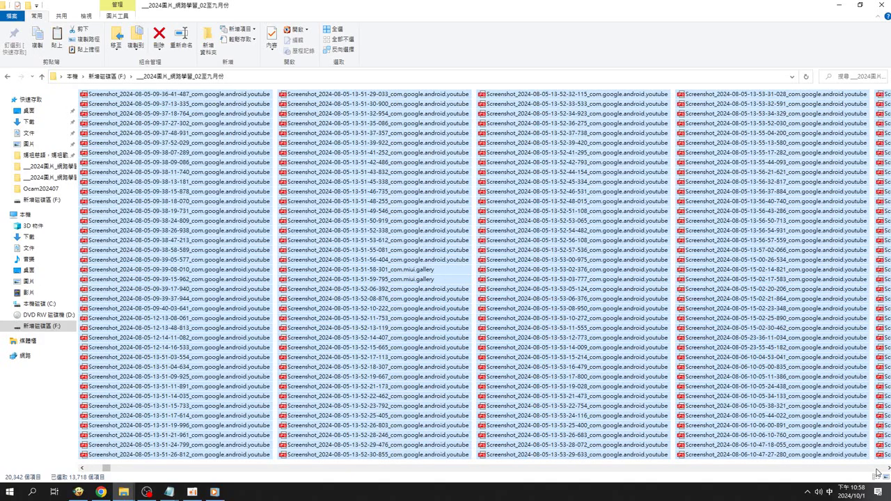
pyautogui.click(878, 470)
pyautogui.click(878, 470)
pyautogui.click(877, 470)
pyautogui.click(877, 470)
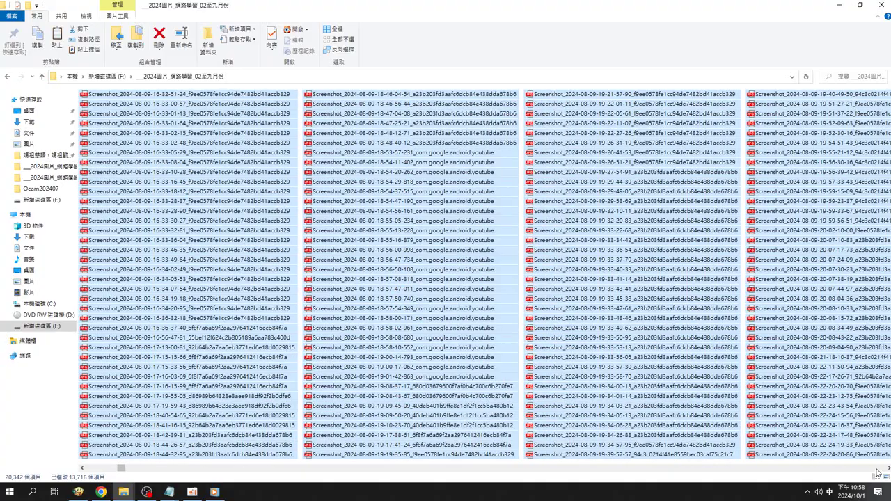
pyautogui.click(878, 470)
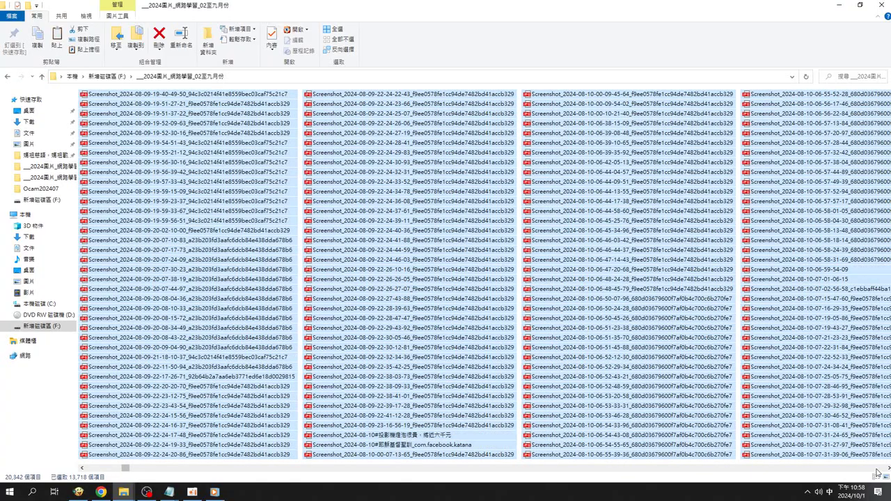
pyautogui.click(878, 470)
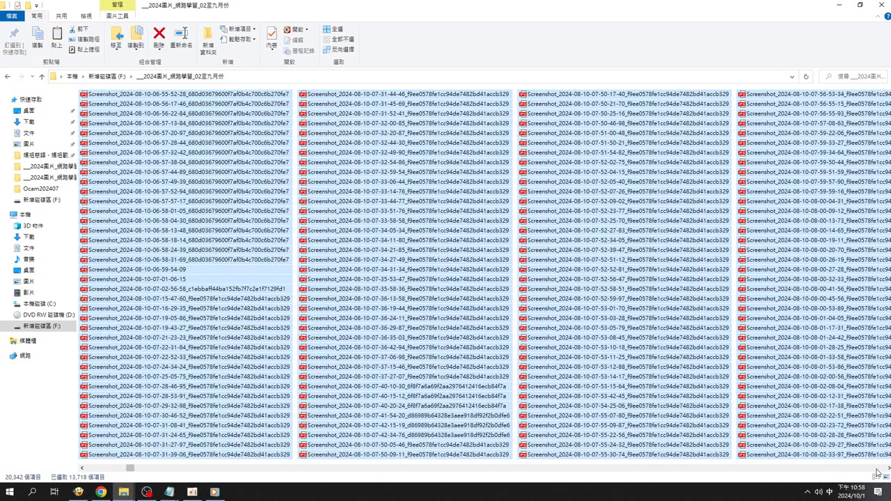
pyautogui.click(877, 471)
pyautogui.click(878, 471)
pyautogui.click(878, 470)
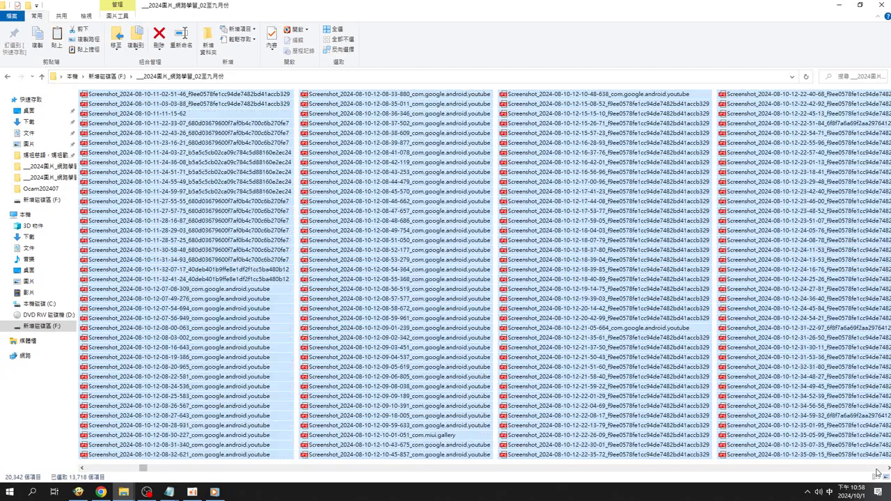
pyautogui.click(877, 471)
pyautogui.click(877, 470)
pyautogui.click(877, 471)
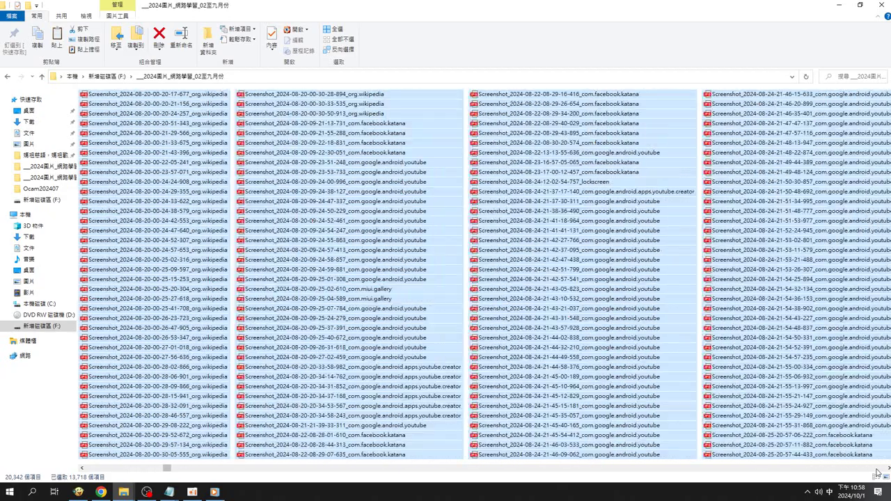
pyautogui.click(878, 471)
pyautogui.click(877, 470)
pyautogui.click(877, 470)
pyautogui.click(878, 471)
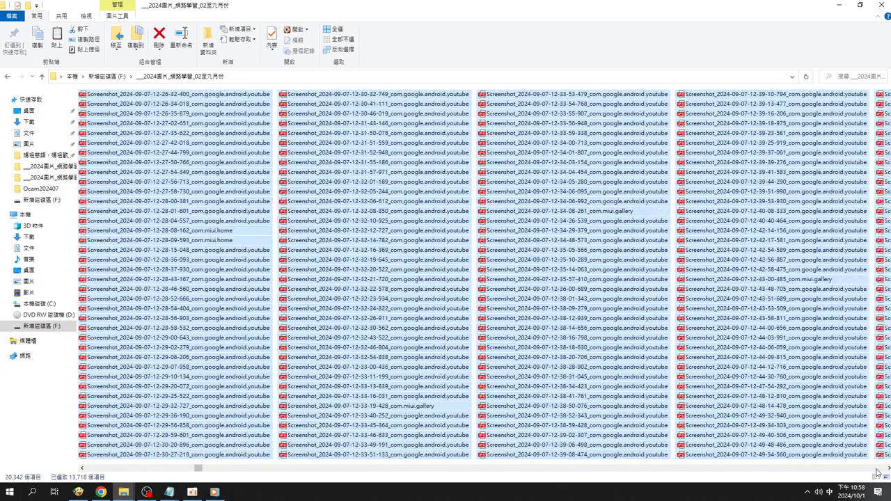
pyautogui.click(878, 471)
pyautogui.click(877, 471)
pyautogui.click(877, 471)
pyautogui.click(878, 471)
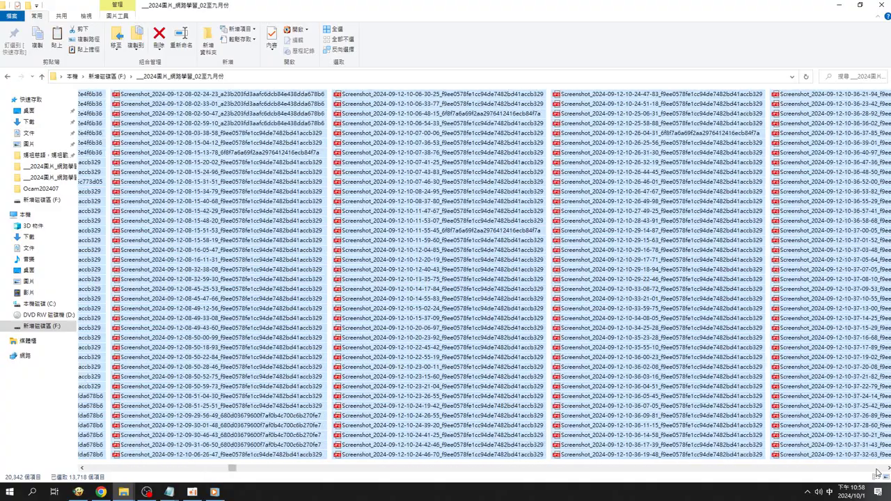
pyautogui.click(878, 471)
pyautogui.click(878, 471)
pyautogui.click(877, 470)
pyautogui.click(877, 471)
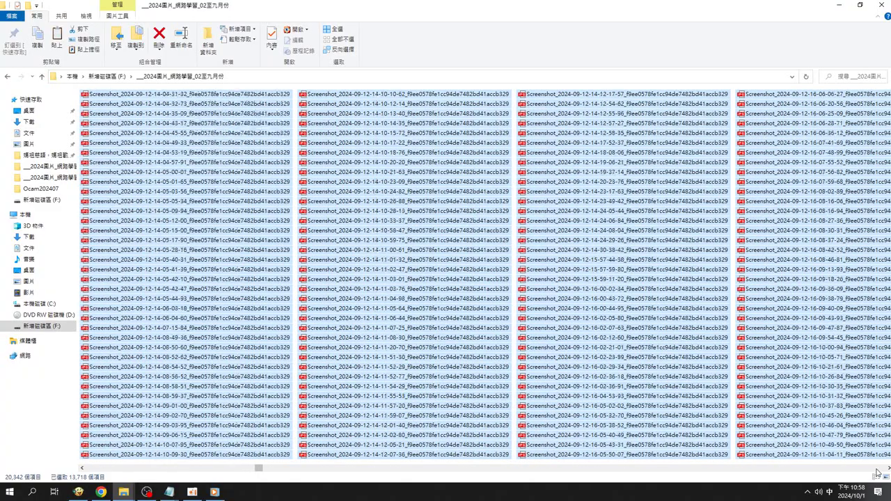
pyautogui.click(878, 471)
pyautogui.click(877, 471)
pyautogui.click(877, 471)
pyautogui.click(877, 471)
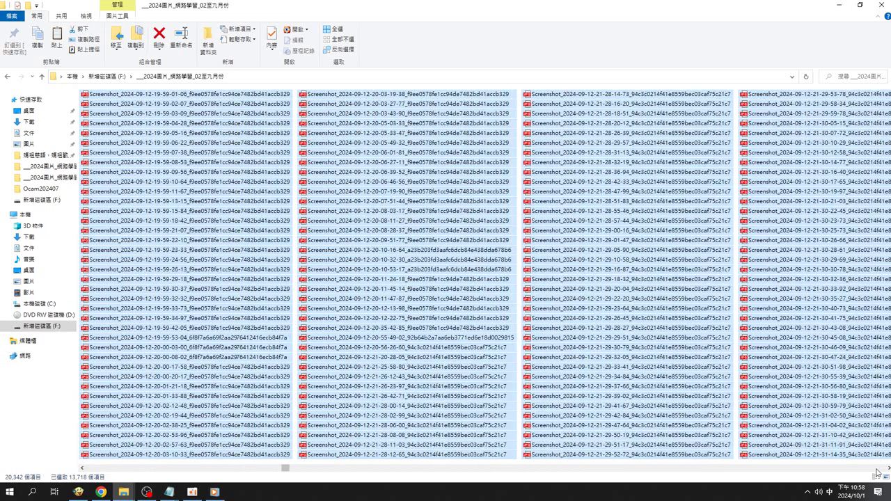
pyautogui.click(878, 470)
pyautogui.click(878, 471)
pyautogui.click(877, 470)
pyautogui.click(877, 471)
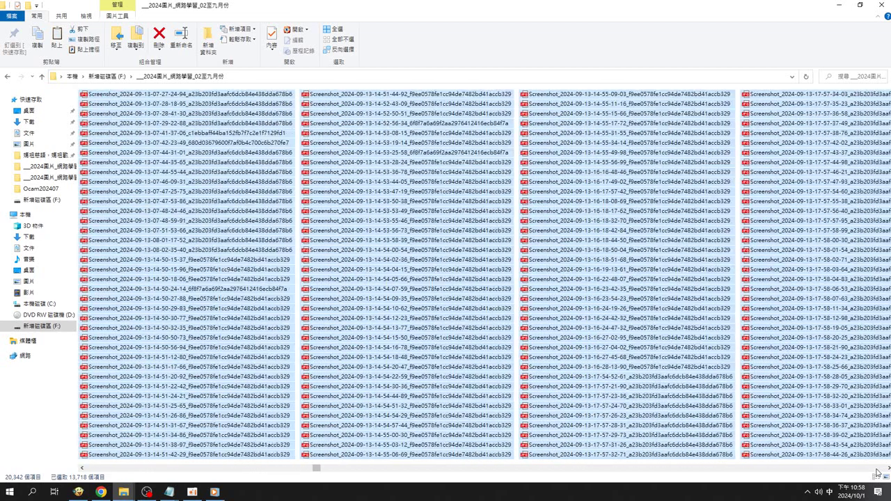
pyautogui.click(878, 471)
pyautogui.click(878, 471)
pyautogui.click(878, 471)
pyautogui.click(877, 470)
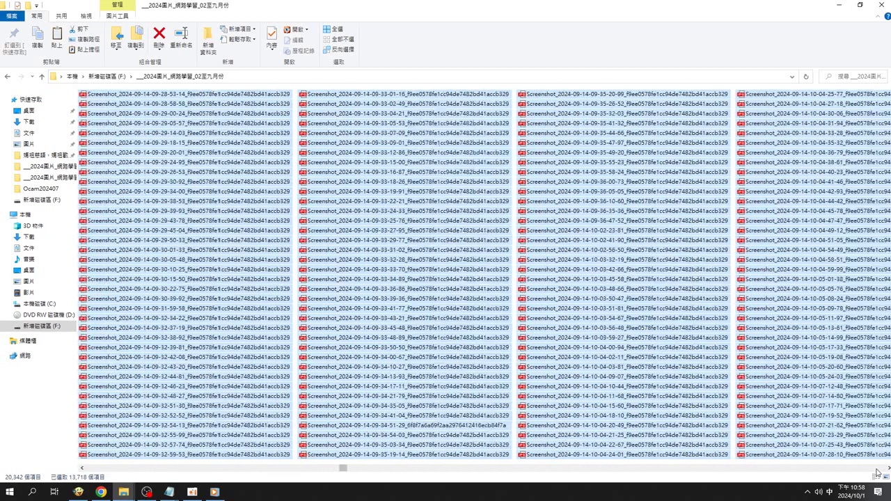
pyautogui.click(878, 471)
pyautogui.click(877, 471)
pyautogui.click(877, 471)
pyautogui.click(877, 471)
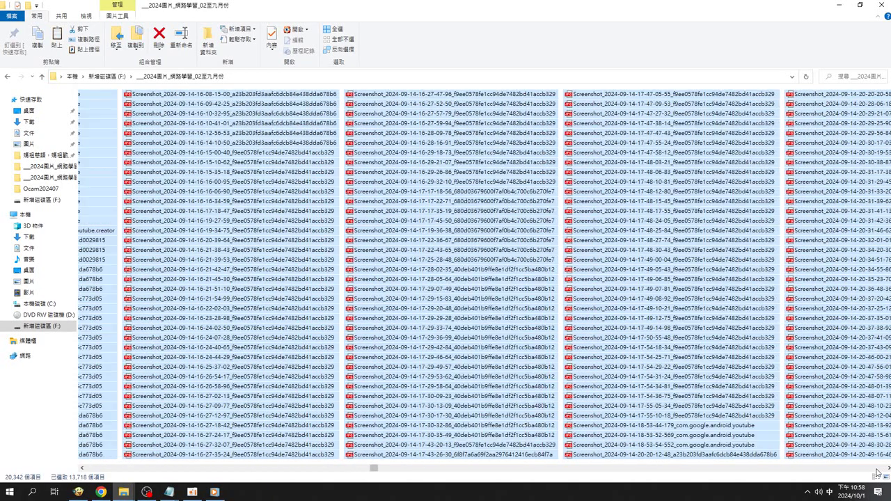
pyautogui.click(877, 472)
pyautogui.click(877, 471)
pyautogui.click(877, 471)
pyautogui.click(877, 472)
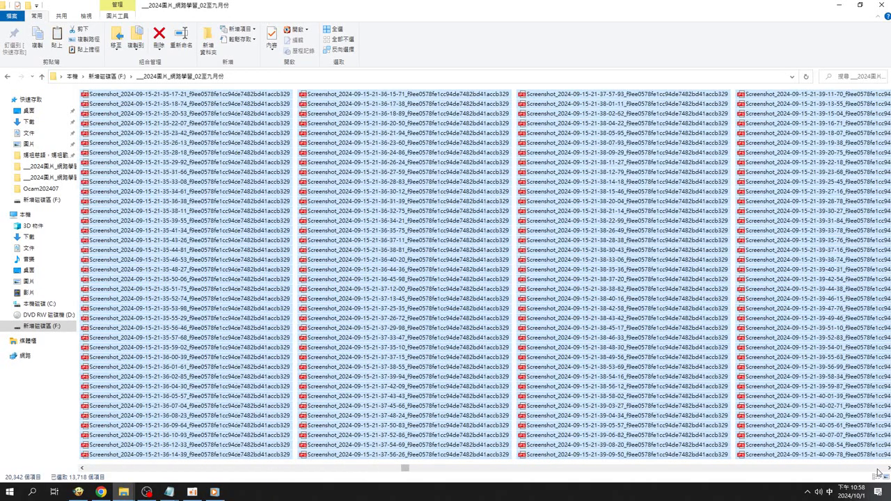
pyautogui.click(877, 471)
pyautogui.click(877, 472)
pyautogui.click(877, 471)
pyautogui.click(877, 471)
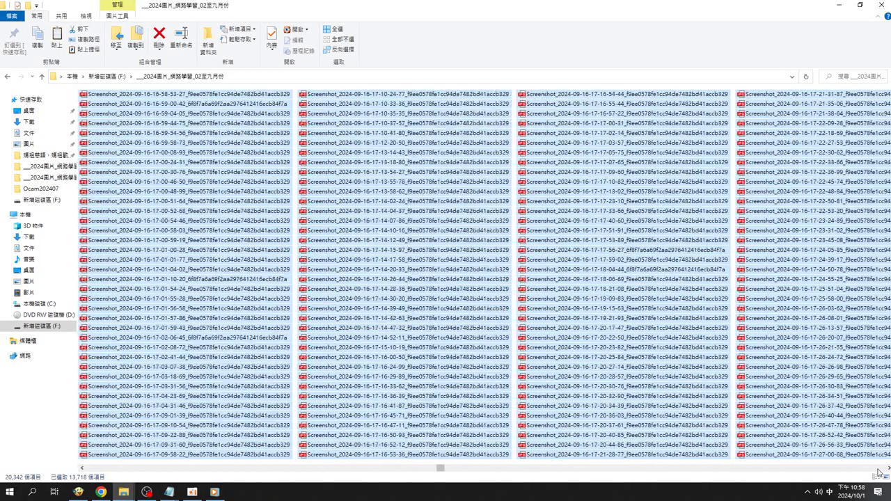
pyautogui.click(878, 471)
pyautogui.click(878, 472)
pyautogui.click(879, 472)
pyautogui.click(878, 472)
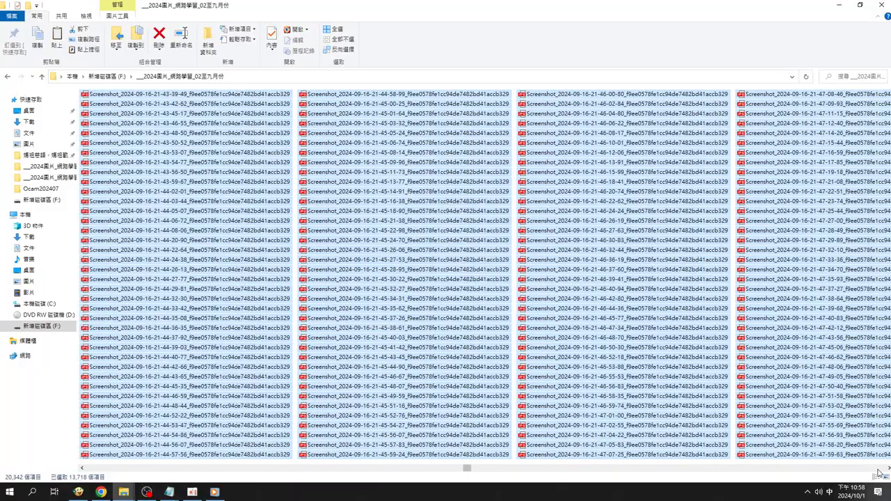
pyautogui.click(879, 472)
pyautogui.click(879, 472)
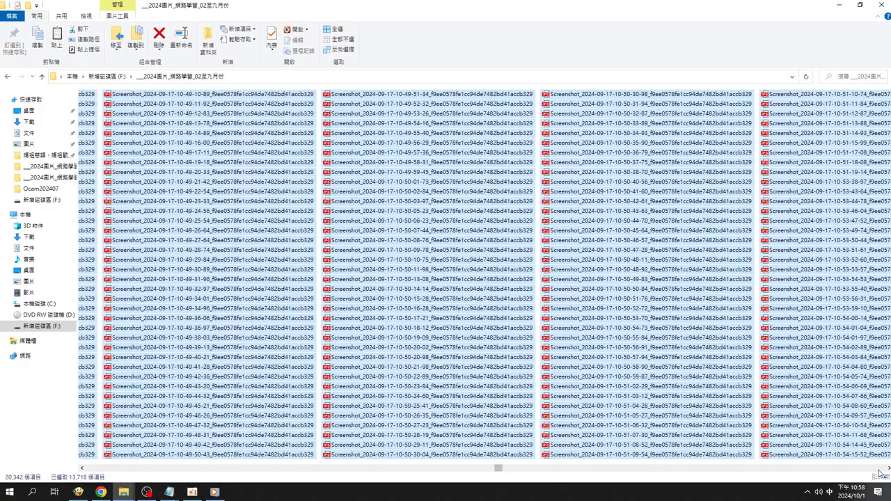
pyautogui.click(879, 472)
pyautogui.click(879, 472)
pyautogui.click(879, 472)
pyautogui.click(879, 472)
pyautogui.click(879, 472)
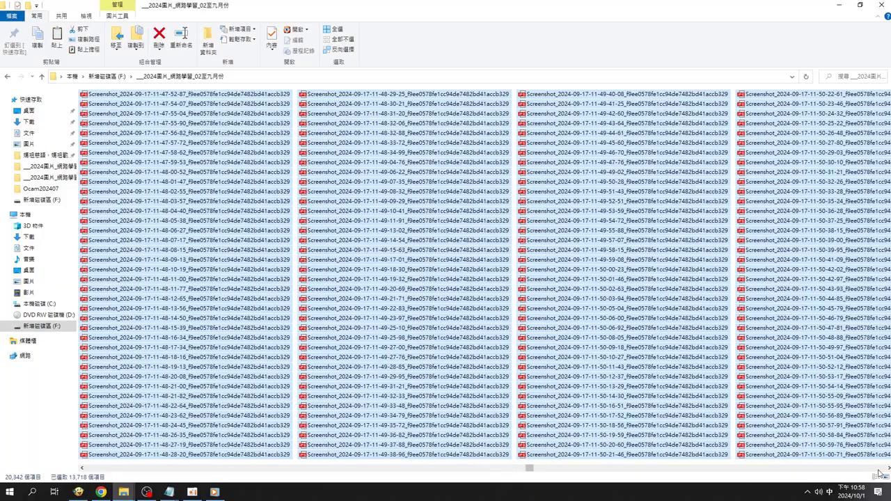
pyautogui.click(879, 472)
pyautogui.click(878, 472)
pyautogui.click(879, 472)
pyautogui.click(878, 472)
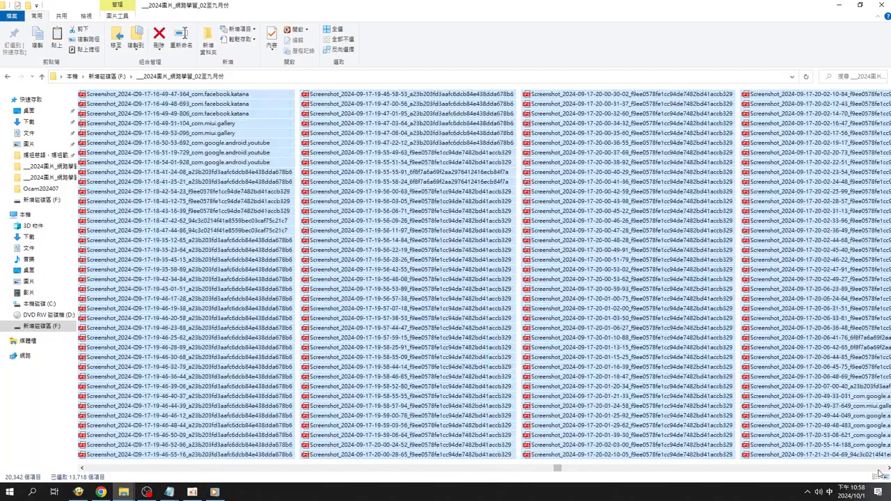
pyautogui.click(879, 473)
pyautogui.click(879, 472)
pyautogui.click(878, 472)
pyautogui.click(879, 472)
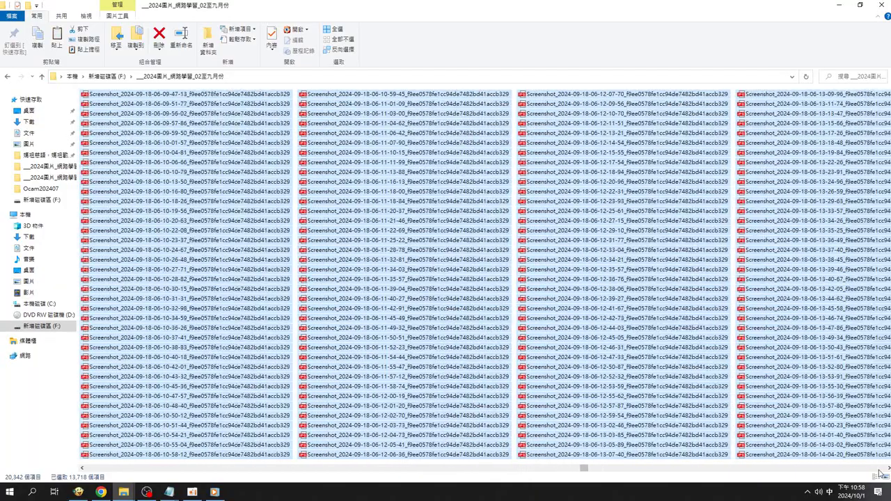
pyautogui.click(879, 472)
pyautogui.click(879, 472)
pyautogui.click(879, 472)
pyautogui.click(879, 472)
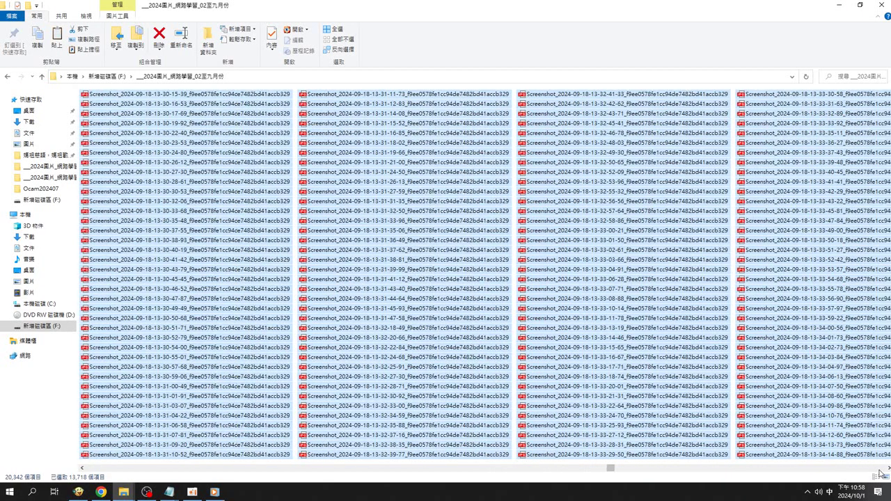
pyautogui.click(879, 472)
# - Narrow the selection to 39 files (31.0 MB) ending at the 19-14-54-04 screenshot
pyautogui.click(881, 472)
pyautogui.click(880, 472)
pyautogui.click(880, 472)
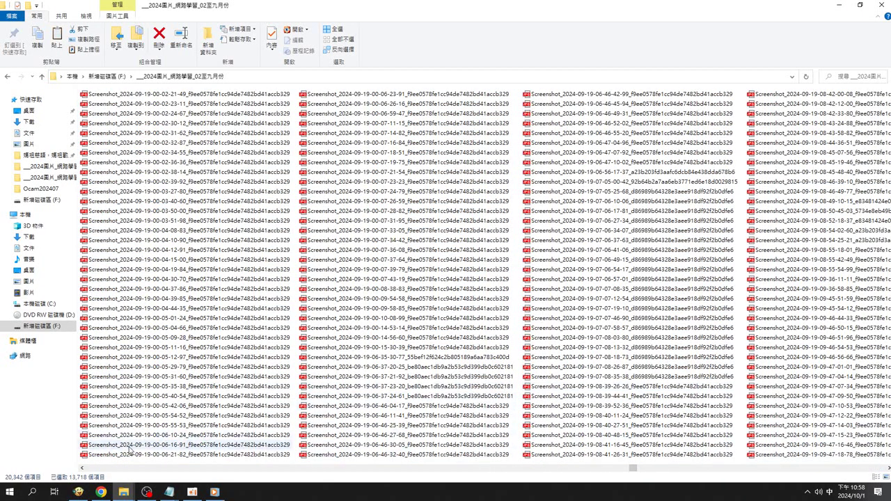
pyautogui.click(111, 471)
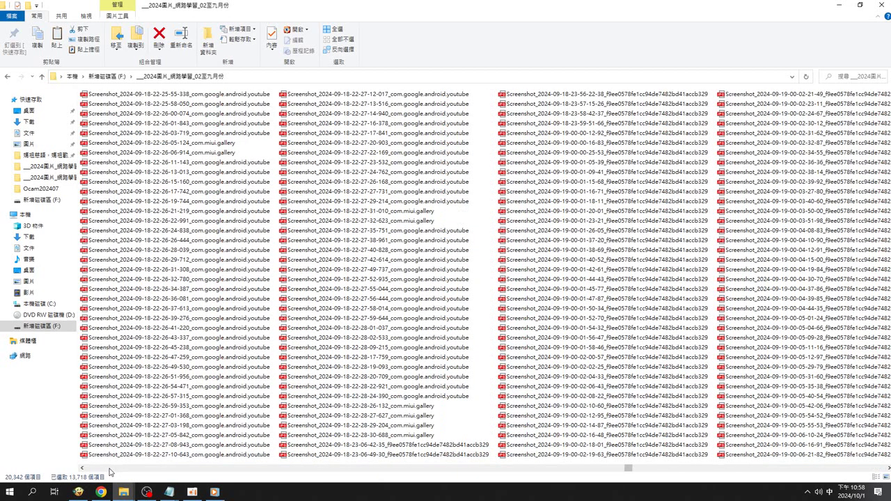
pyautogui.click(110, 472)
pyautogui.click(110, 472)
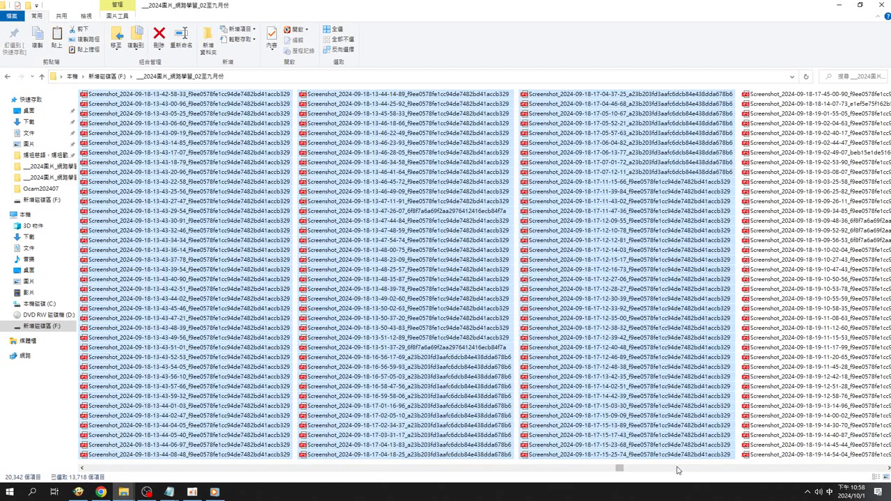
pyautogui.keyDown('shift'); pyautogui.click(775, 457); pyautogui.keyUp('shift')
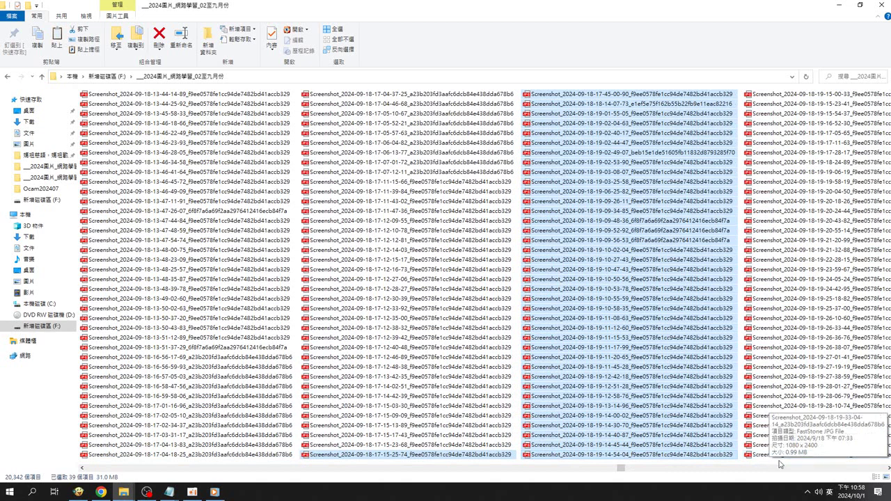
# - Page the file list right to the 2024-09-21 screenshots
pyautogui.click(844, 468)
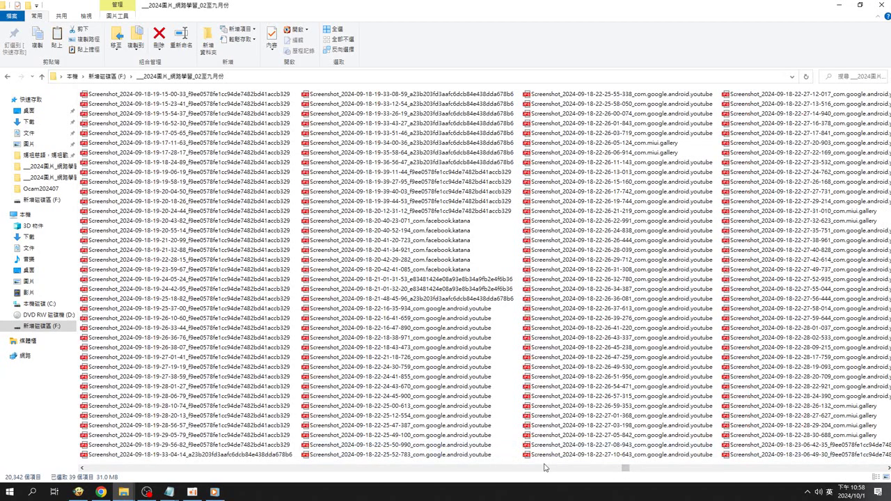
pyautogui.click(774, 469)
pyautogui.click(775, 469)
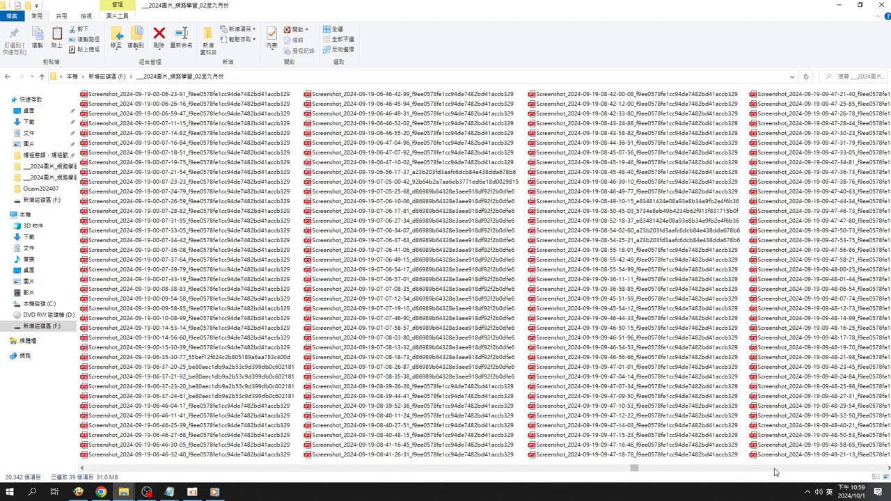
pyautogui.click(775, 471)
pyautogui.click(775, 470)
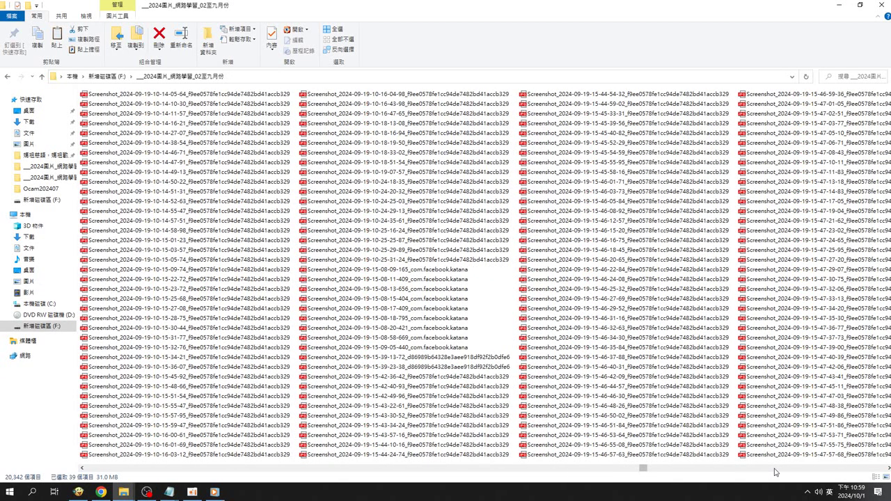
pyautogui.click(775, 471)
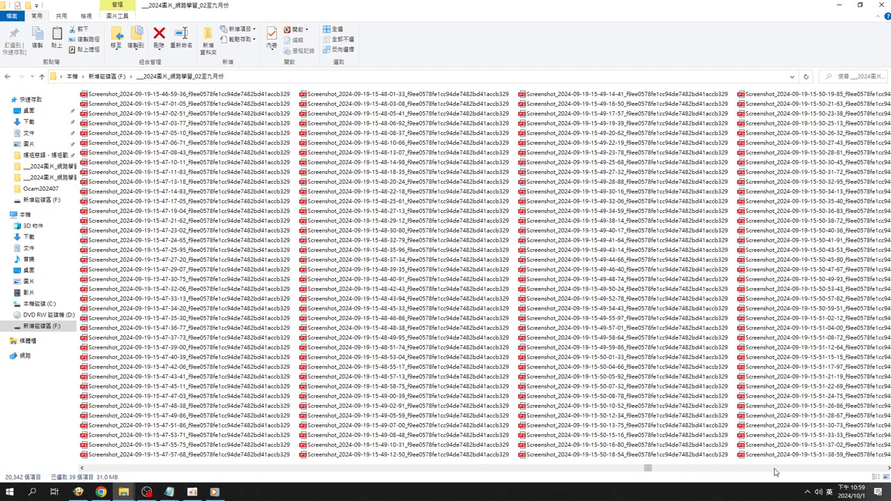
pyautogui.click(775, 471)
pyautogui.click(775, 471)
pyautogui.click(775, 470)
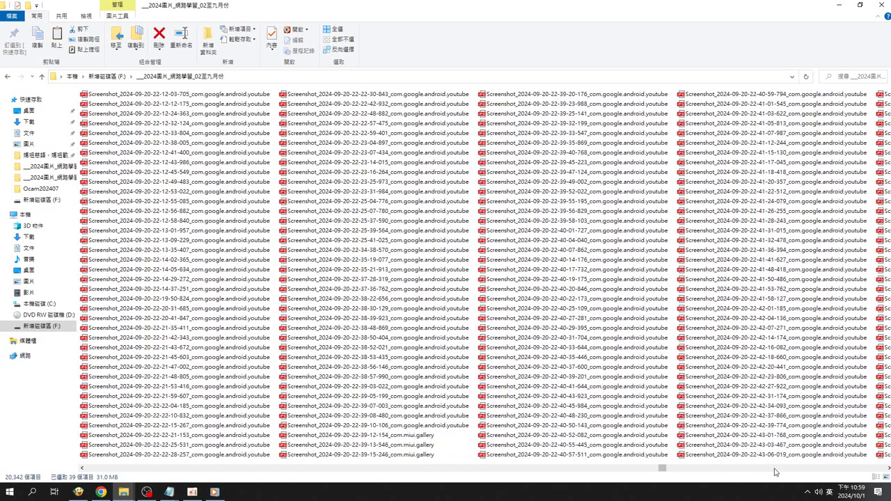
pyautogui.click(775, 472)
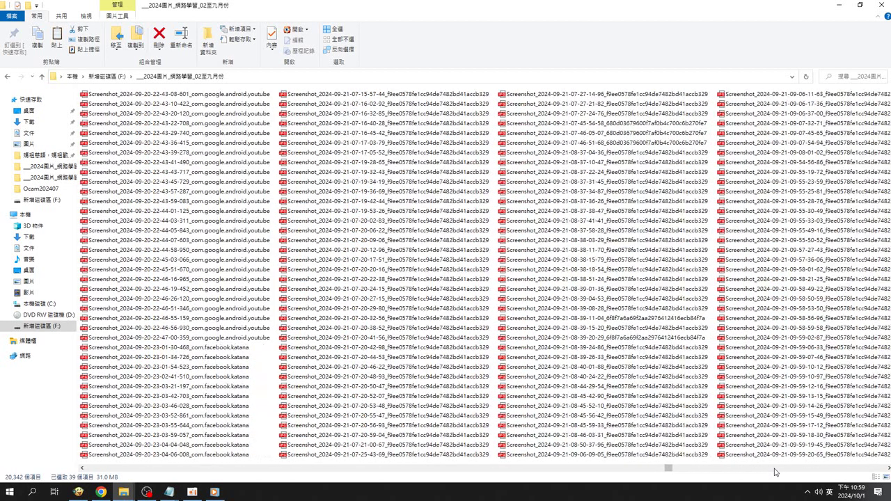
pyautogui.click(775, 472)
pyautogui.click(775, 472)
pyautogui.click(775, 473)
pyautogui.click(775, 472)
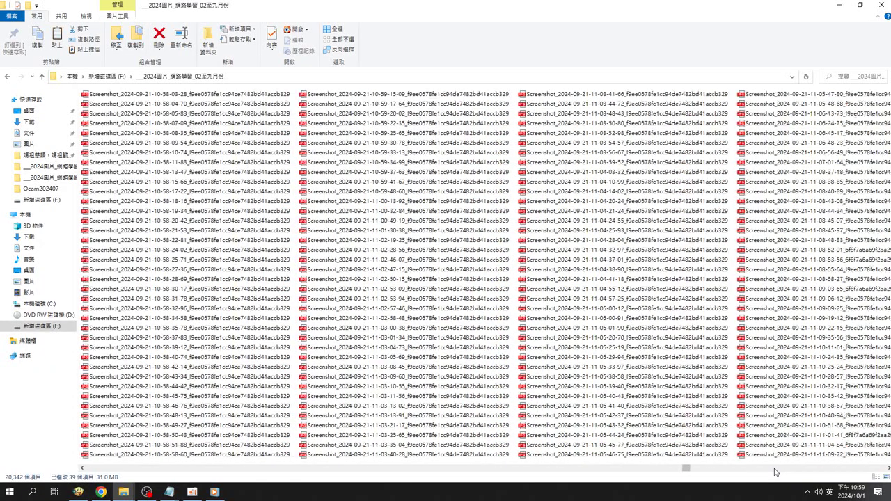
pyautogui.click(775, 473)
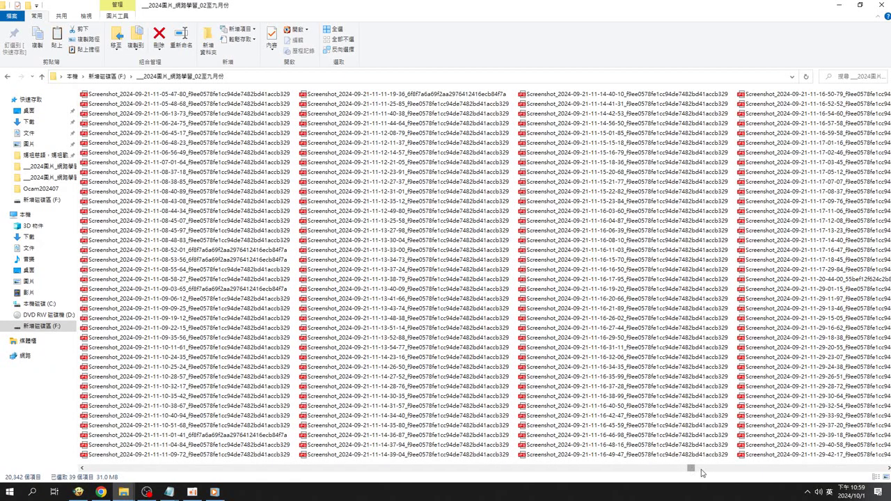
# - Check the final 2024-10-01 files, then move back to the 2024-09-17 screenshots
pyautogui.moveTo(702, 473); pyautogui.dragTo(886, 470)
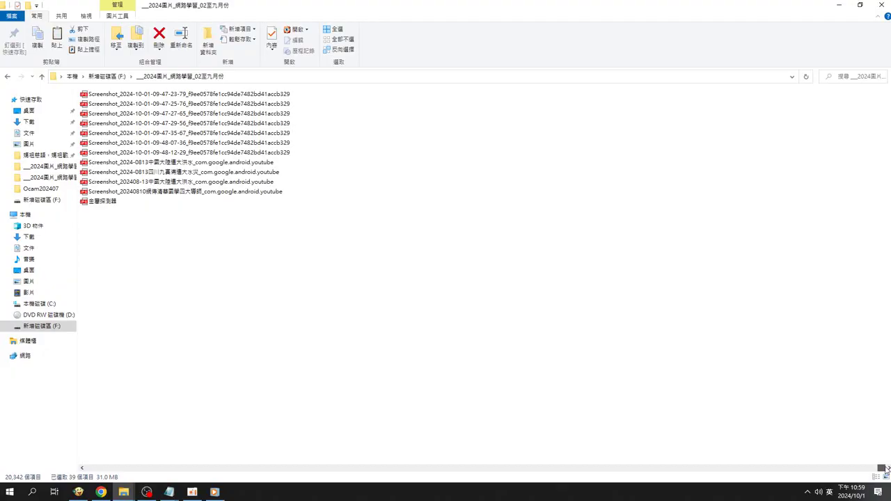
pyautogui.moveTo(887, 470)
pyautogui.mouseDown()
pyautogui.moveTo(835, 475)
pyautogui.moveTo(855, 476)
pyautogui.mouseUp()
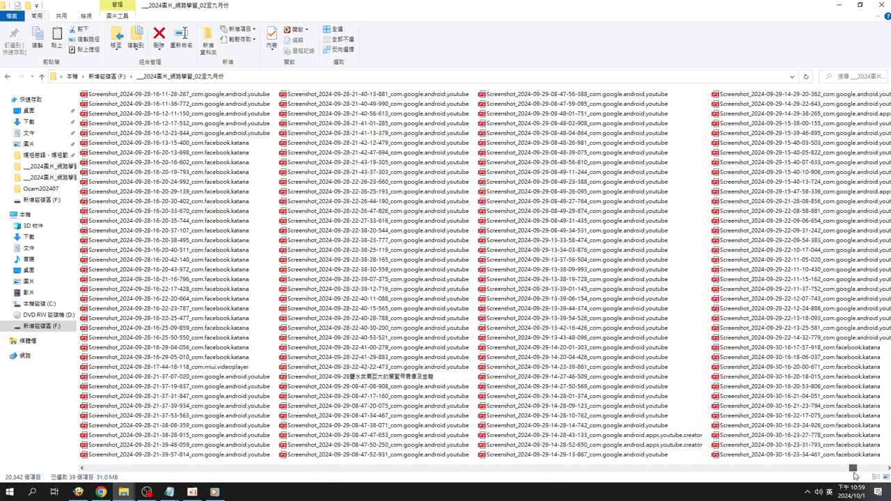
pyautogui.moveTo(856, 475); pyautogui.dragTo(546, 473)
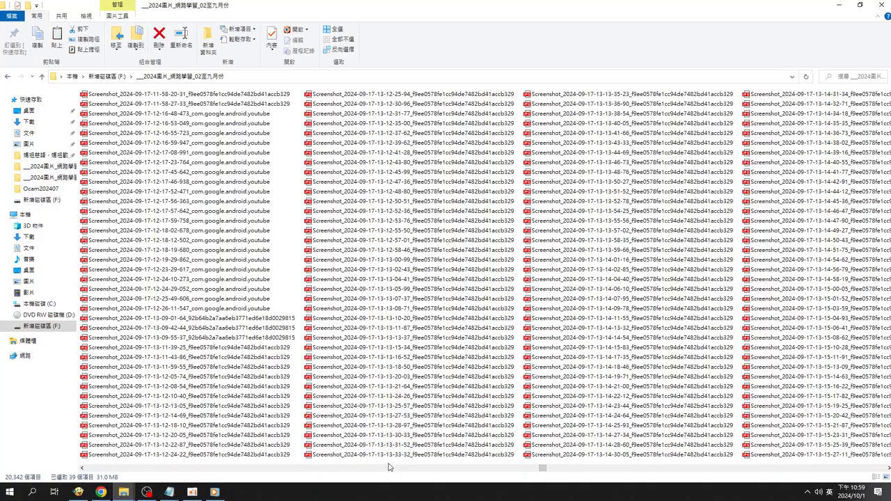
pyautogui.scroll(2, 354, 472)
pyautogui.scroll(2, 354, 472)
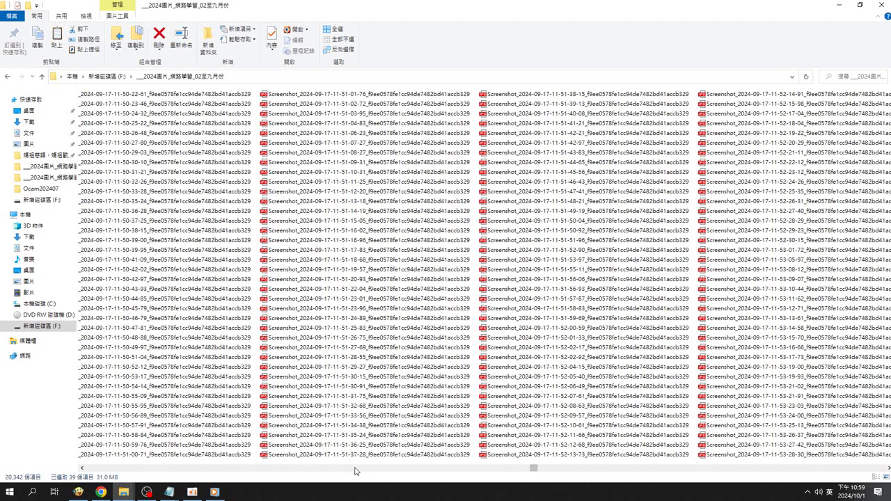
pyautogui.scroll(2, 354, 472)
pyautogui.scroll(2, 355, 472)
pyautogui.scroll(2, 355, 471)
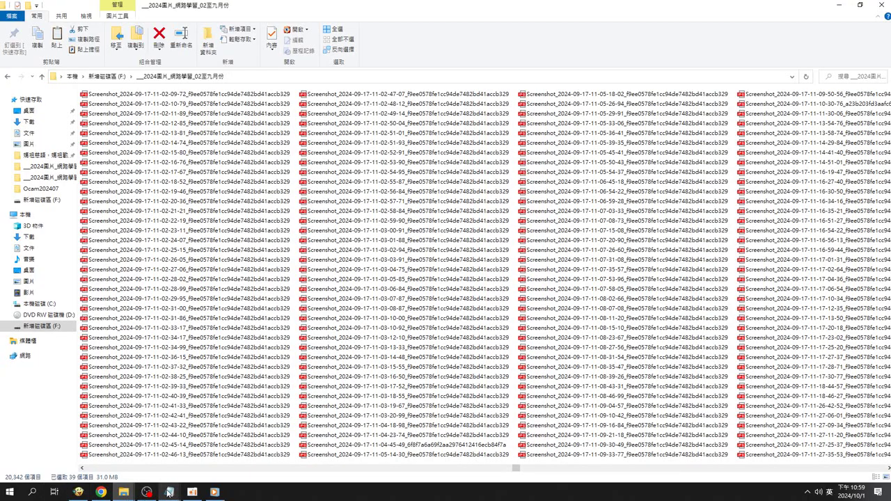
# - Bring Chrome back in front and open the Google apps panel on the new tab page
pyautogui.click(102, 493)
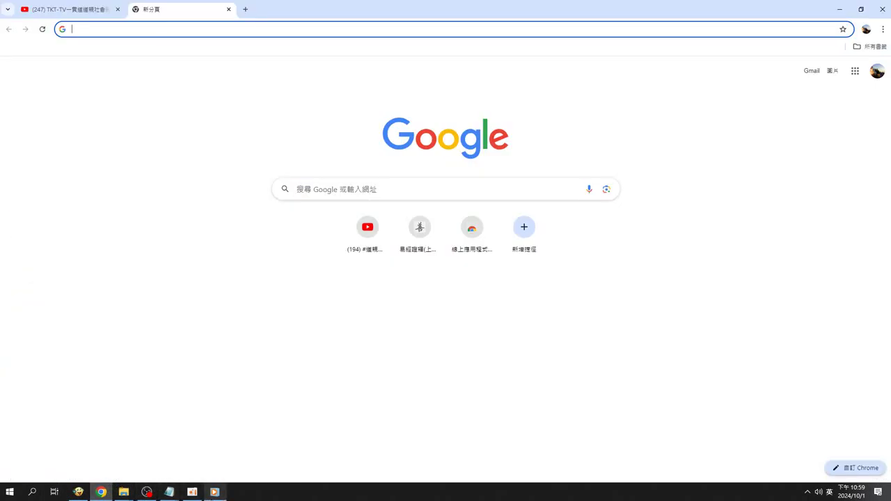
pyautogui.moveTo(214, 498)
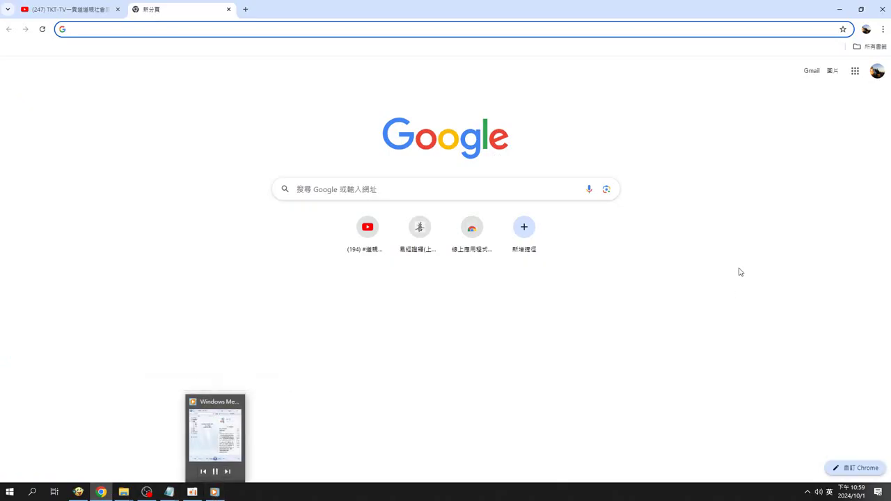
pyautogui.click(856, 72)
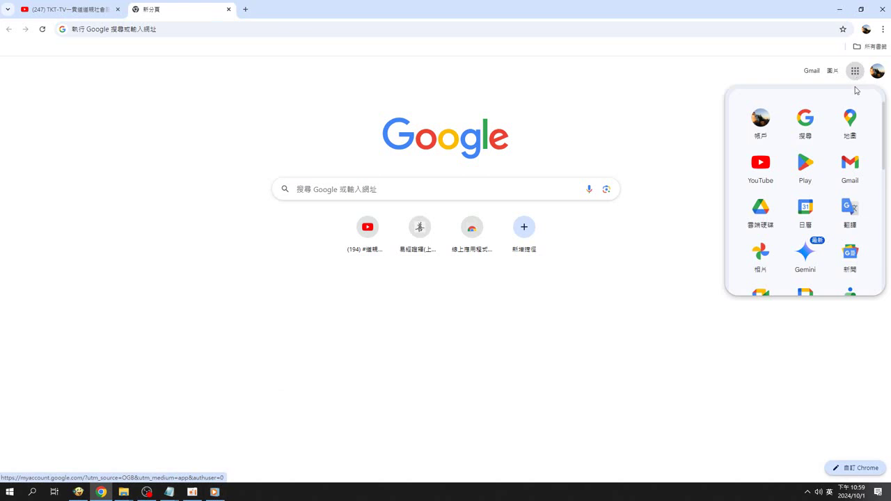
# - Open Google Drive from the apps panel and select the 研究參考與分享 folder card
pyautogui.click(761, 214)
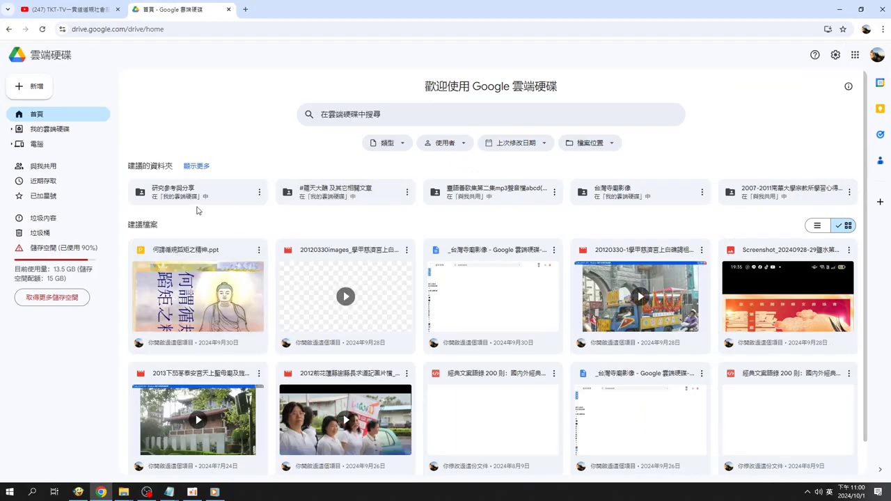
pyautogui.click(209, 199)
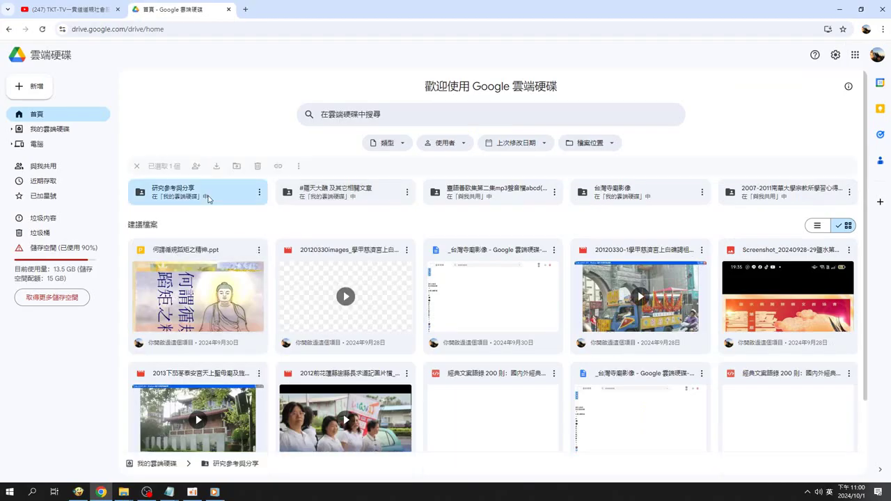
# - Open the 研究參考與分享 folder, scroll through its documents and PDFs, then return to Drive home
pyautogui.doubleClick(207, 198)
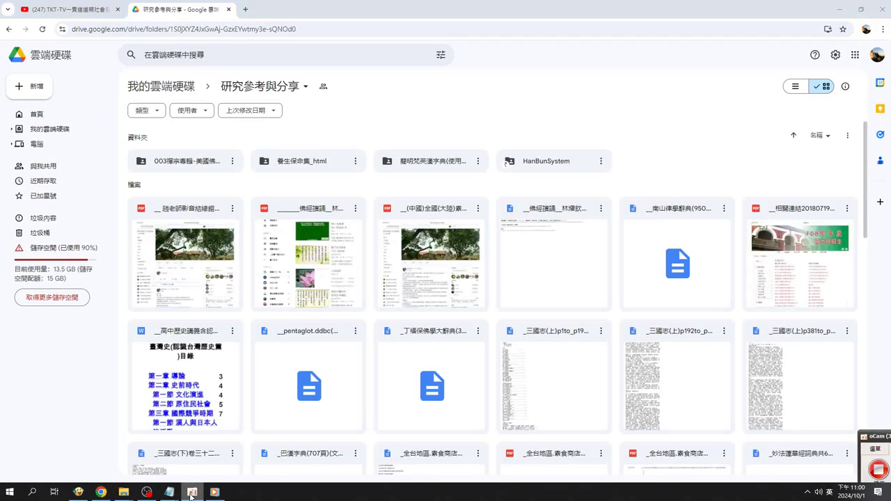
pyautogui.moveTo(185, 456)
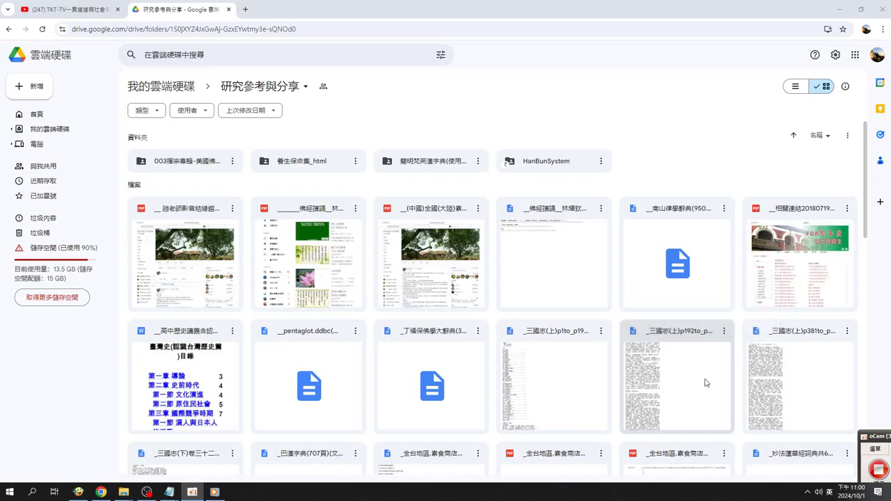
pyautogui.scroll(-1, 762, 373)
pyautogui.scroll(-2, 762, 372)
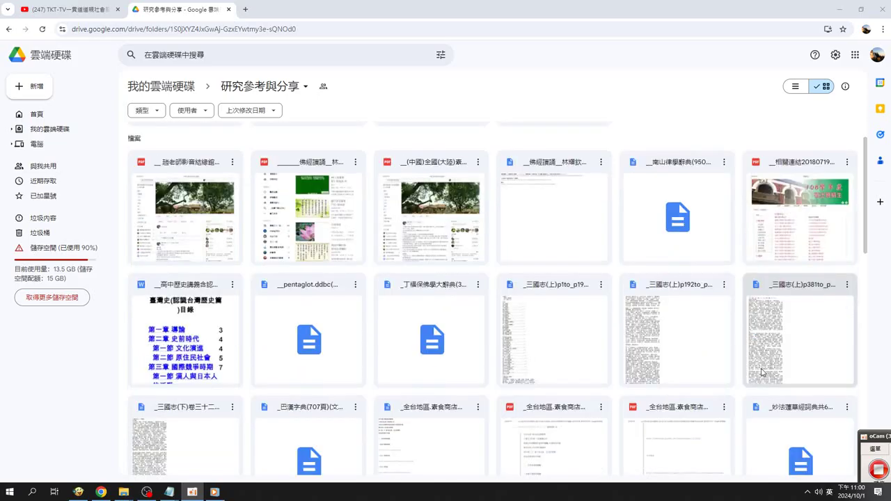
pyautogui.scroll(-3, 762, 373)
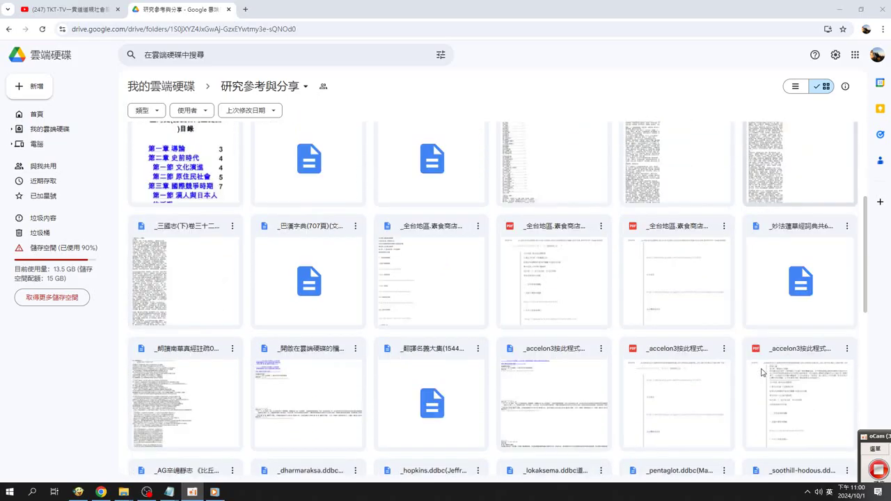
pyautogui.scroll(1, 762, 373)
pyautogui.scroll(-1, 762, 372)
pyautogui.scroll(-5, 762, 373)
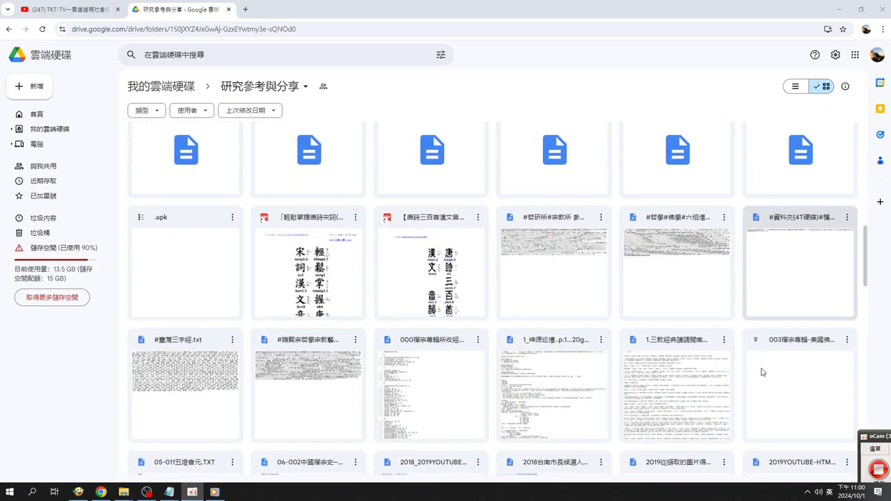
pyautogui.scroll(-4, 762, 372)
pyautogui.scroll(1, 762, 372)
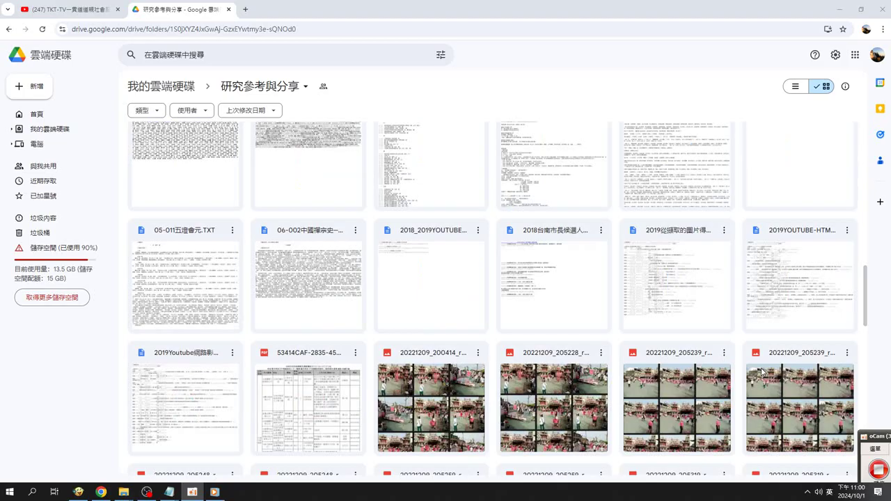
pyautogui.scroll(4, 762, 373)
pyautogui.scroll(1, 762, 365)
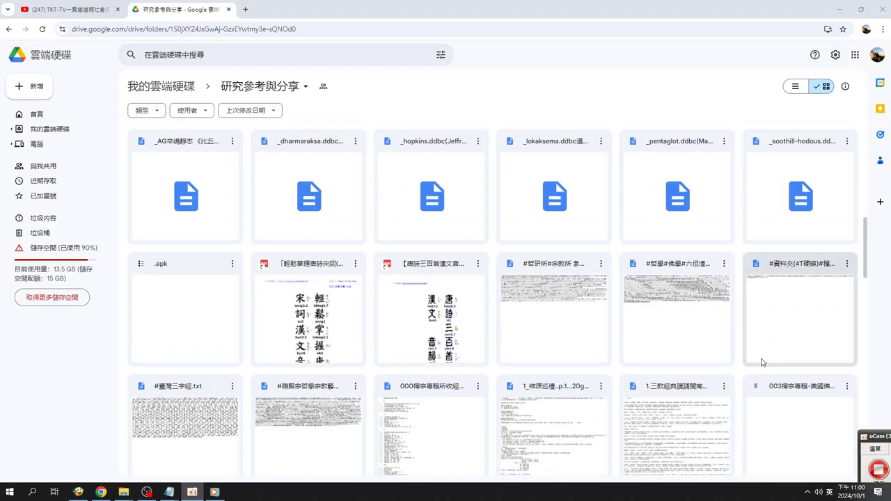
pyautogui.scroll(1, 762, 362)
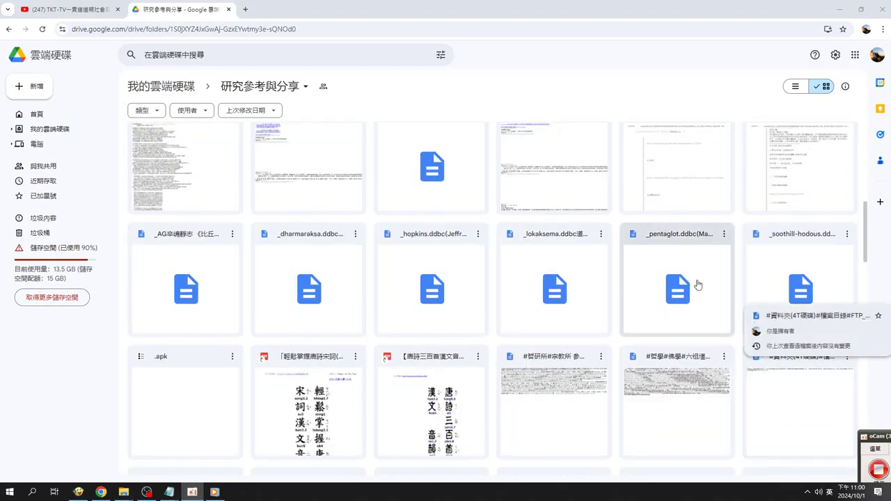
pyautogui.scroll(3, 336, 95)
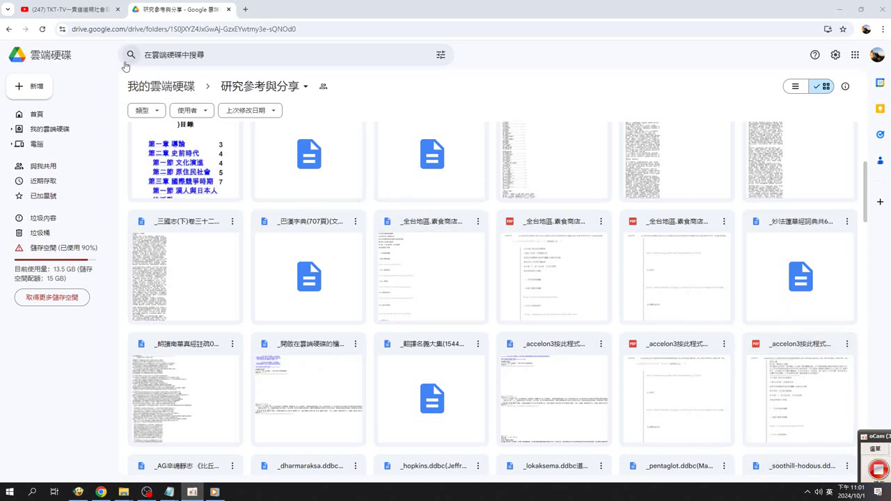
pyautogui.click(9, 30)
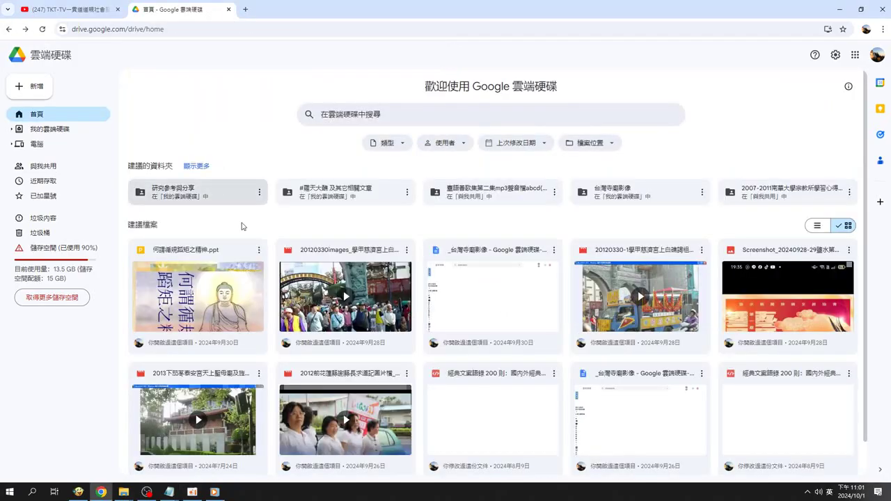
# - Show the file location of 何謂循規蹈矩之精神.ppt, opening its 參考1 folder
pyautogui.rightClick(217, 344)
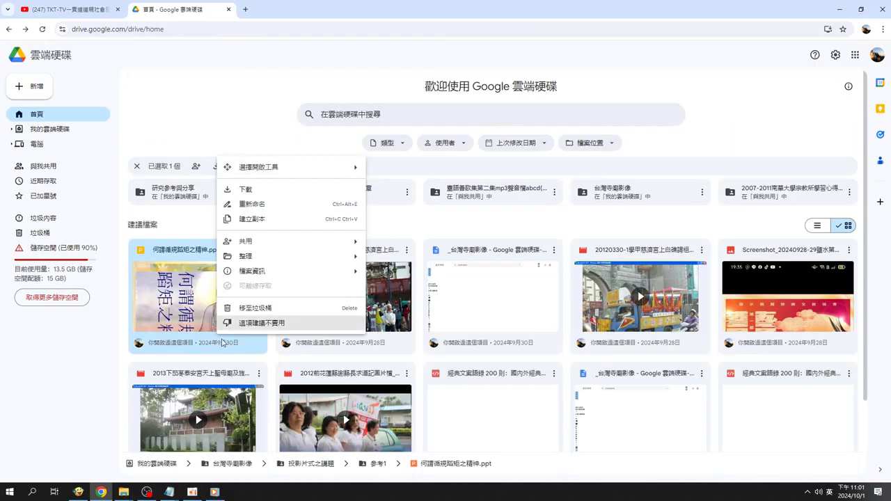
pyautogui.hotkey('alt', 'v')
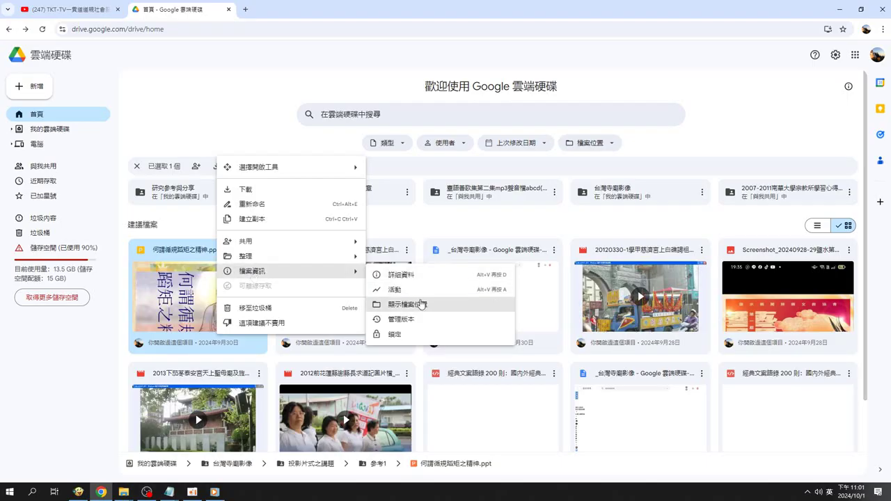
pyautogui.click(421, 306)
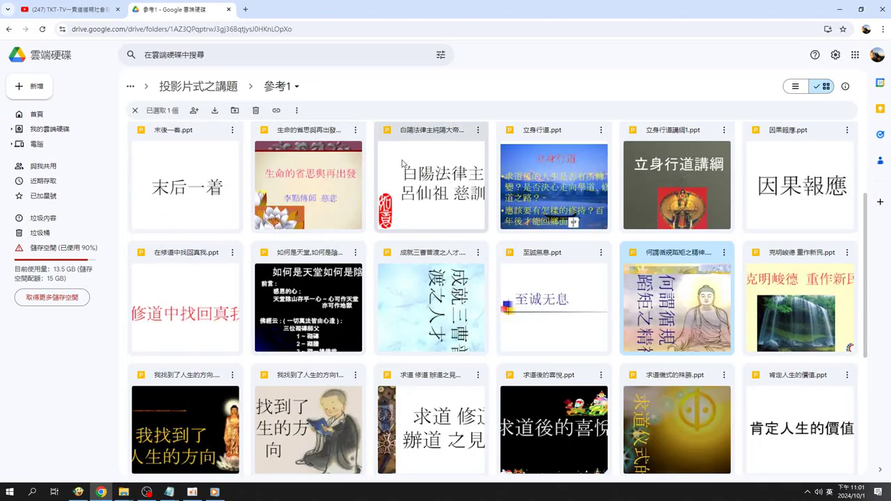
# - Download 末後一着.ppt and 生命的省思與再出發930110.ppt, then show them in the Downloads folder
pyautogui.click(200, 194)
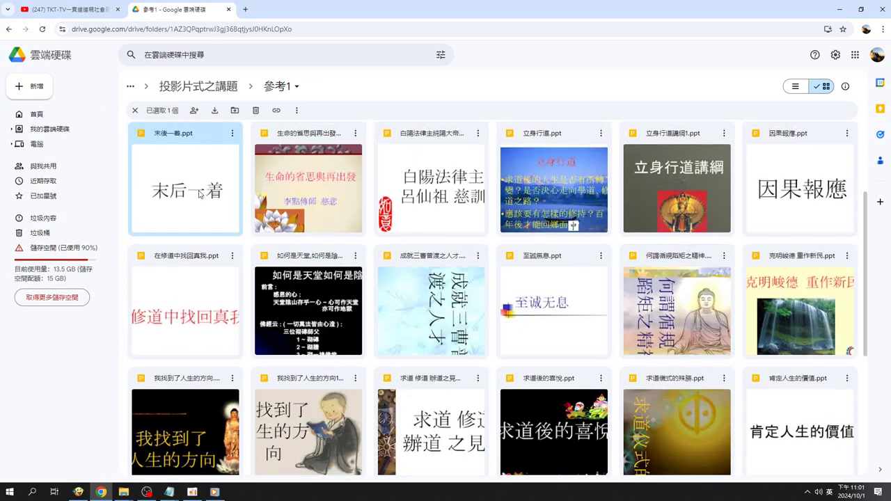
pyautogui.click(231, 133)
pyautogui.click(258, 172)
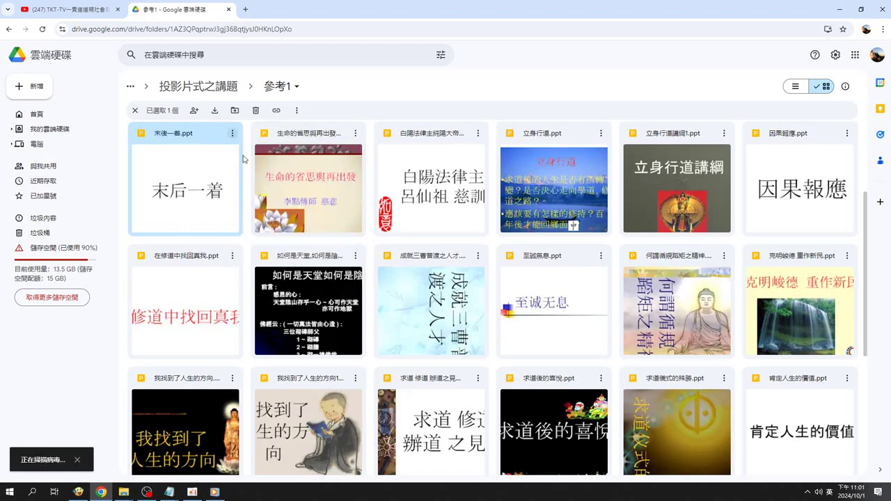
pyautogui.click(355, 135)
pyautogui.click(355, 134)
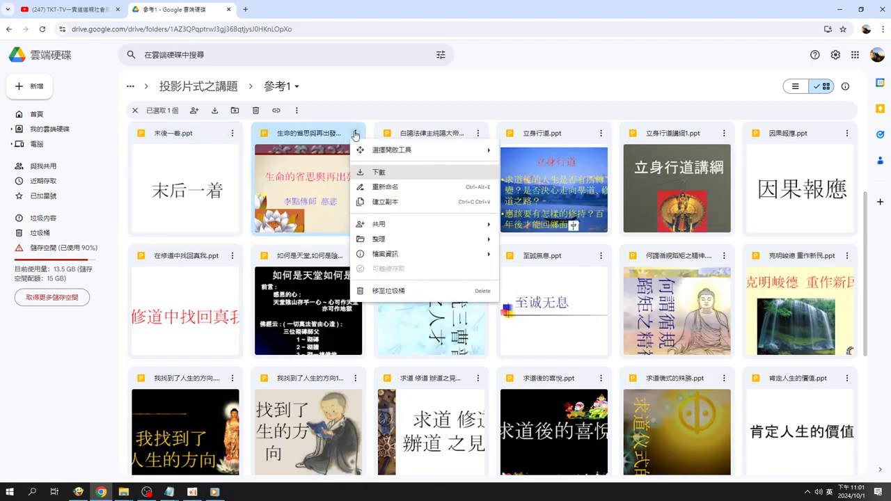
pyautogui.click(374, 174)
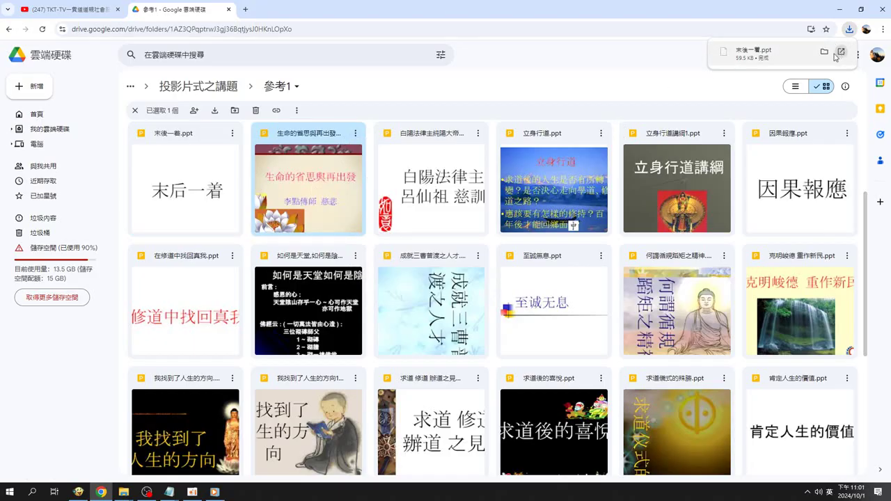
pyautogui.click(825, 52)
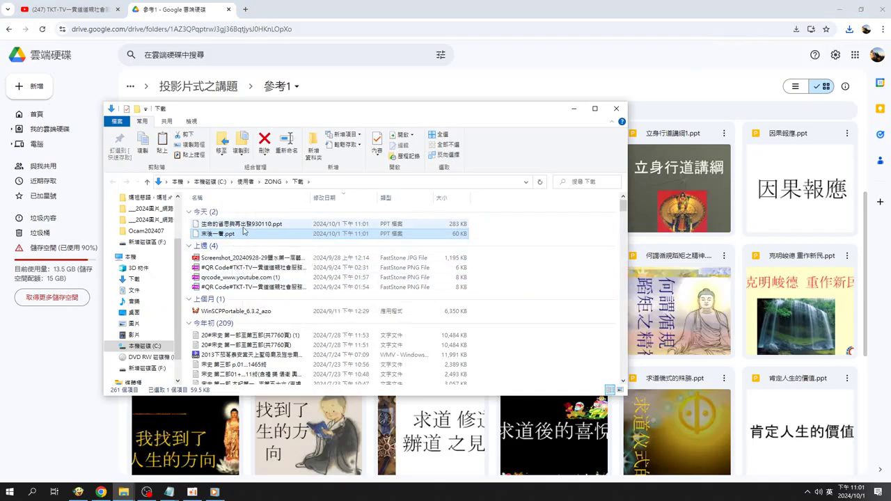
# - Try opening 生命的省思與再出發930110.ppt and browse Program Files for a program to open it
pyautogui.click(244, 226)
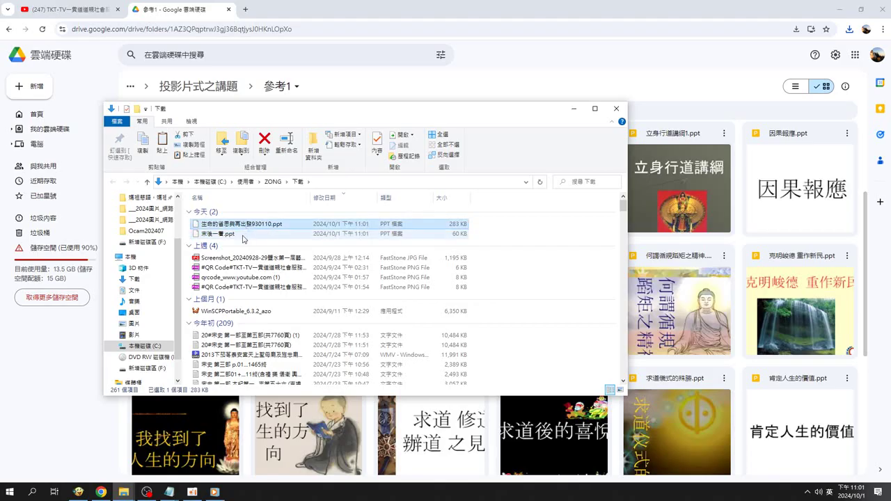
pyautogui.doubleClick(243, 225)
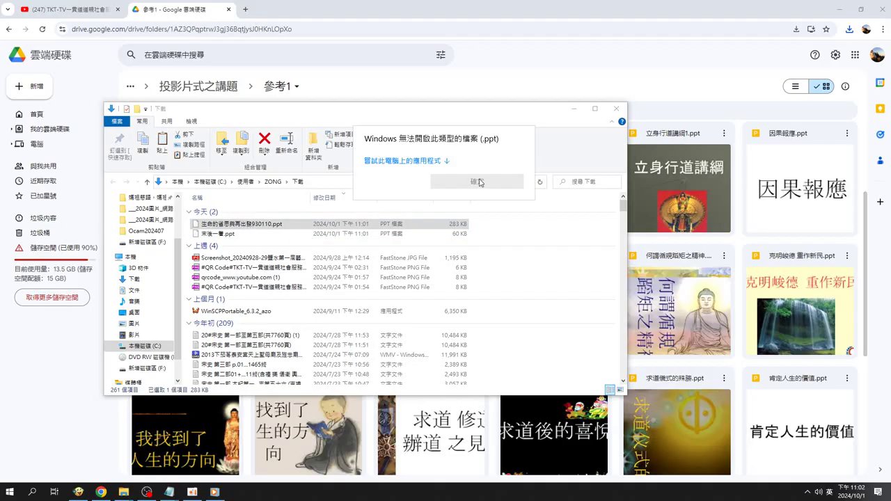
pyautogui.click(408, 163)
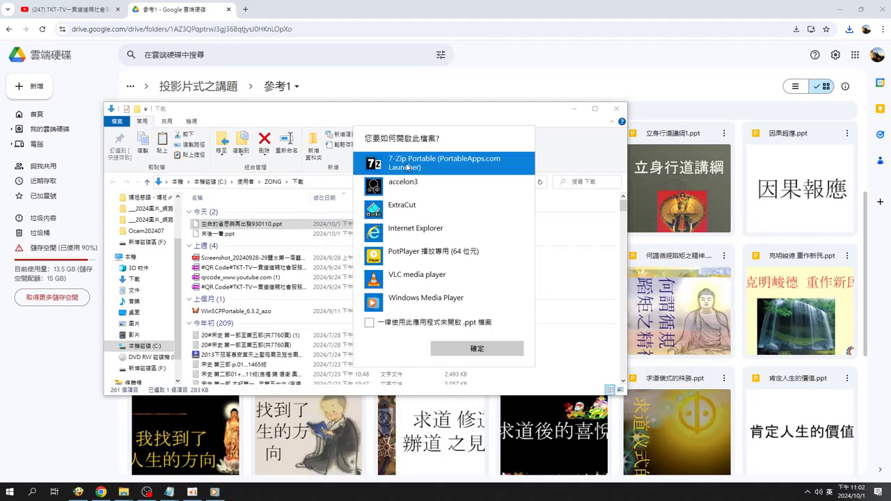
pyautogui.scroll(-3, 418, 278)
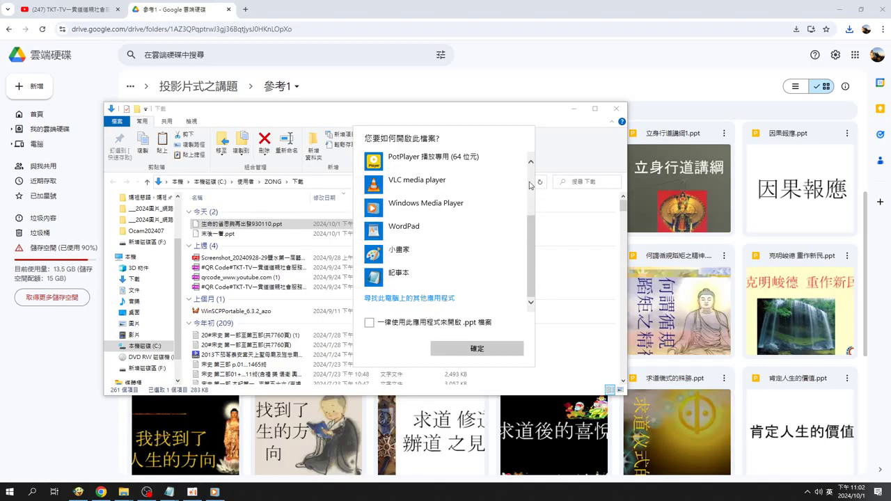
pyautogui.click(530, 185)
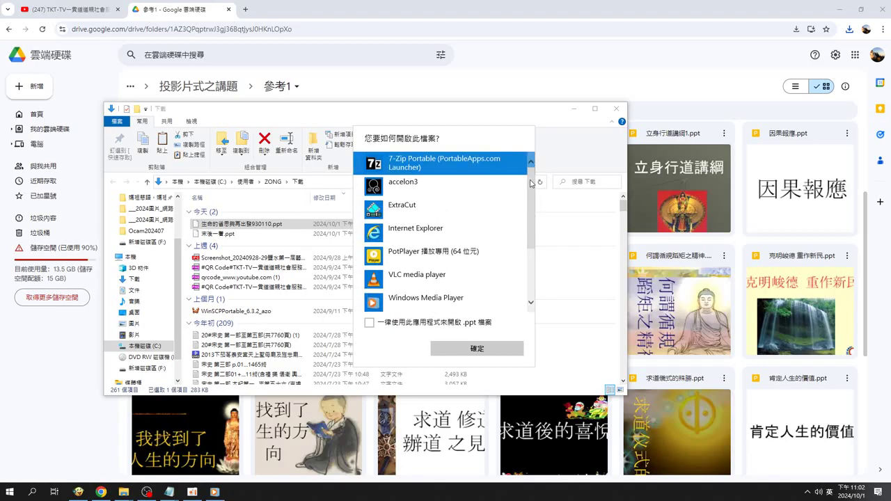
pyautogui.moveTo(531, 185); pyautogui.dragTo(532, 234)
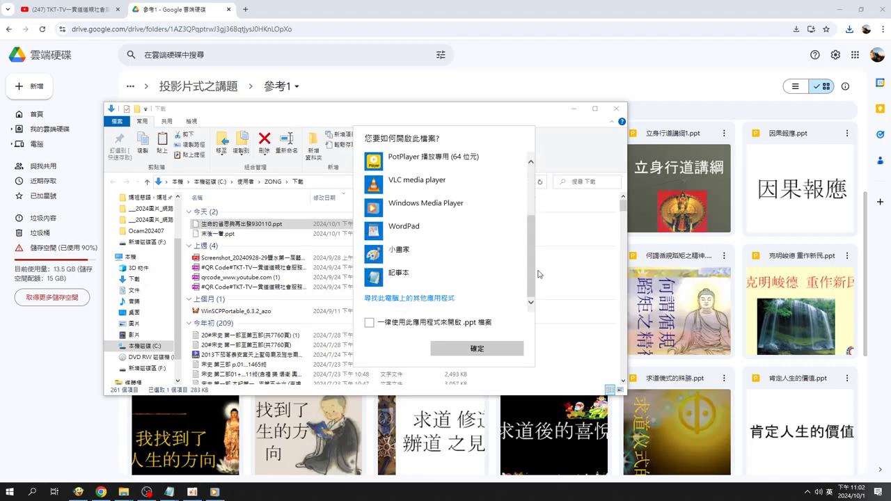
pyautogui.click(443, 299)
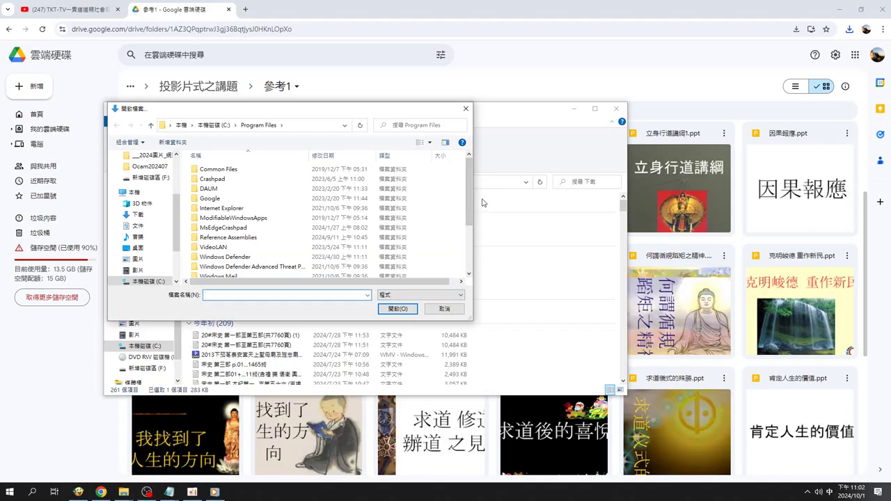
# - Cancel the program-choosing dialog and bring the Balabolka text-to-speech window forward
pyautogui.moveTo(466, 191); pyautogui.dragTo(468, 245)
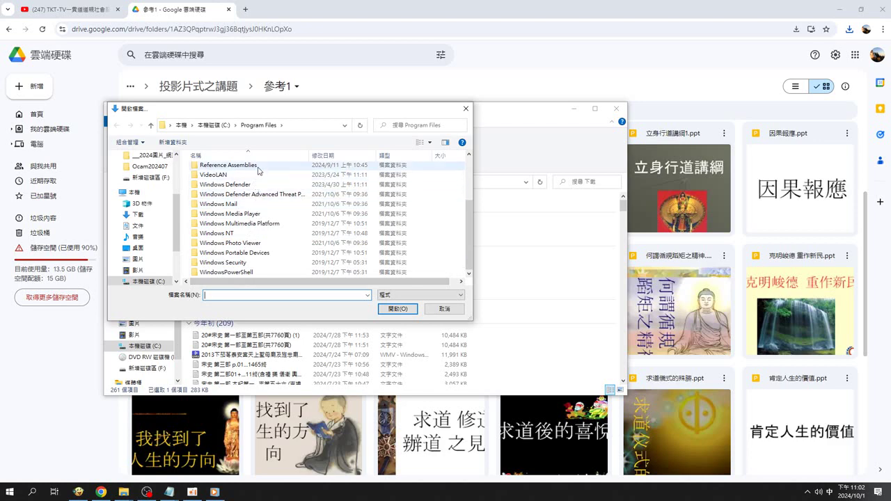
pyautogui.scroll(3, 275, 175)
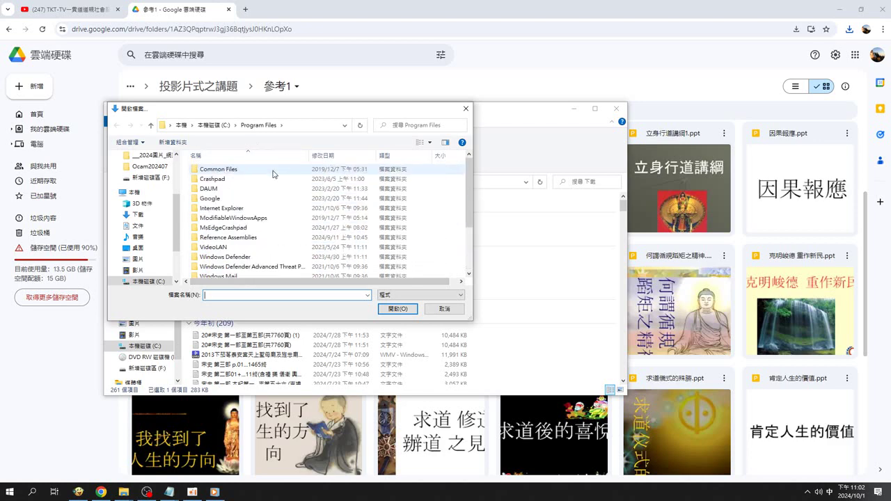
pyautogui.click(447, 311)
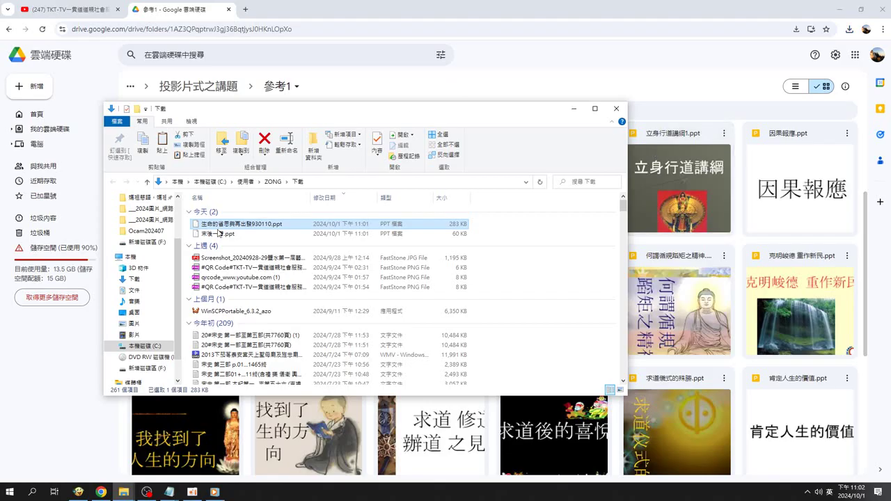
pyautogui.click(79, 493)
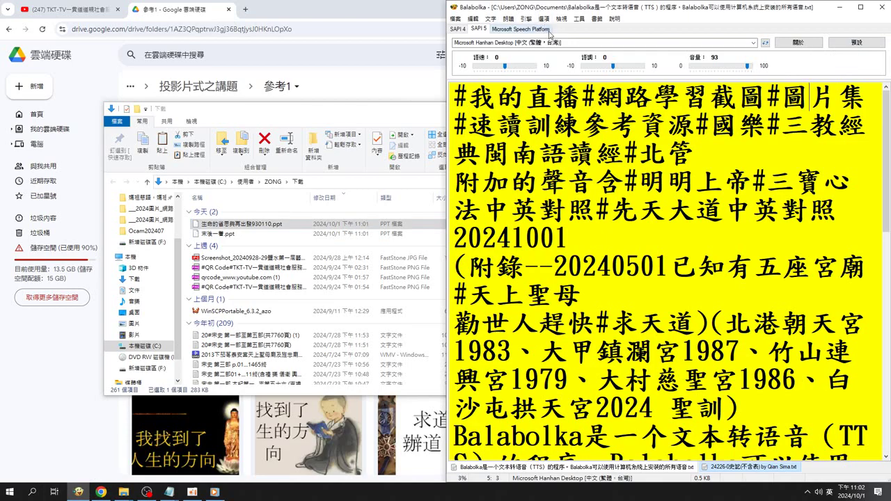
# - Open Balabolka's Tools > Extract Text from Files window, move it aside, then close it
pyautogui.click(579, 20)
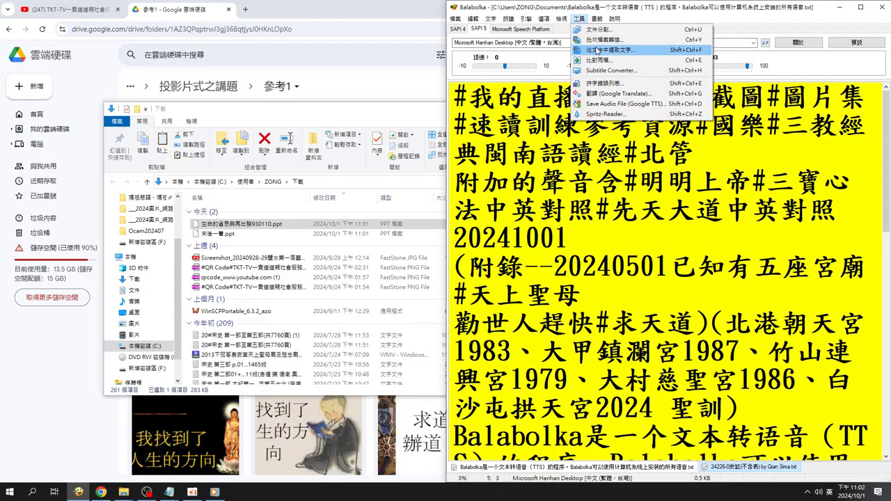
pyautogui.click(598, 50)
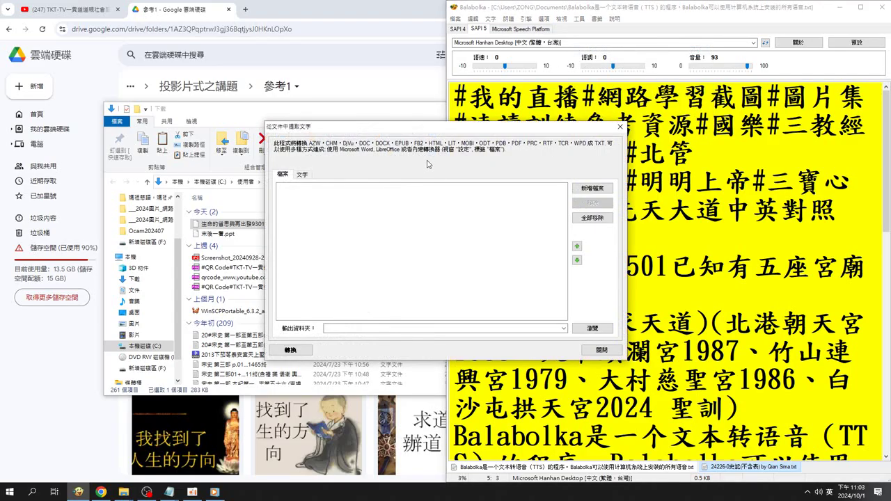
pyautogui.moveTo(480, 133); pyautogui.dragTo(298, 312)
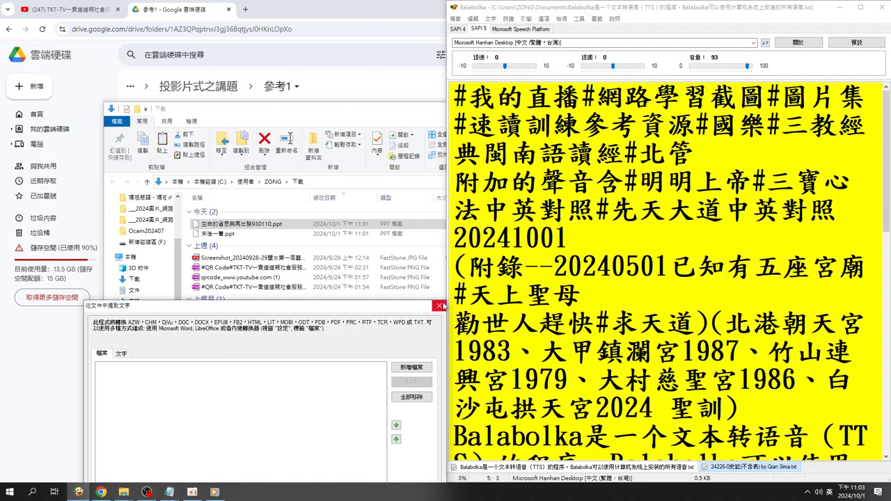
pyautogui.click(441, 305)
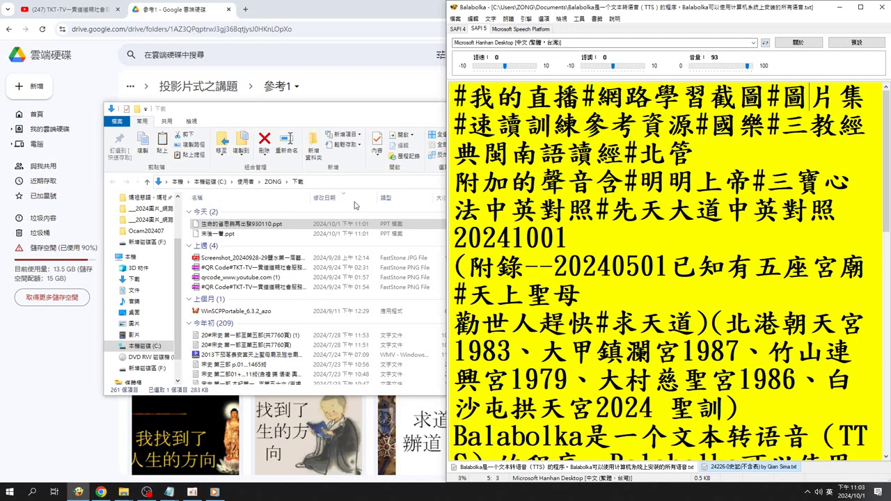
# - Launch Google Chrome from Windows search and focus the Google search box
pyautogui.click(33, 495)
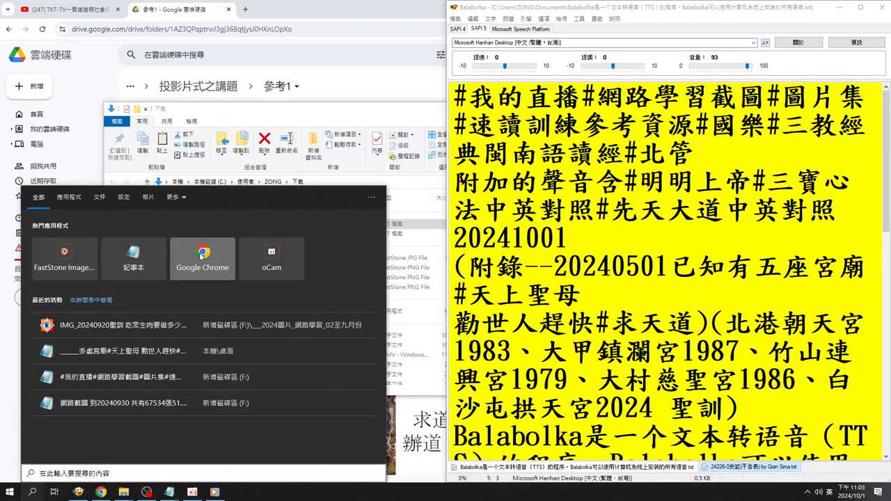
pyautogui.click(202, 256)
pyautogui.click(326, 189)
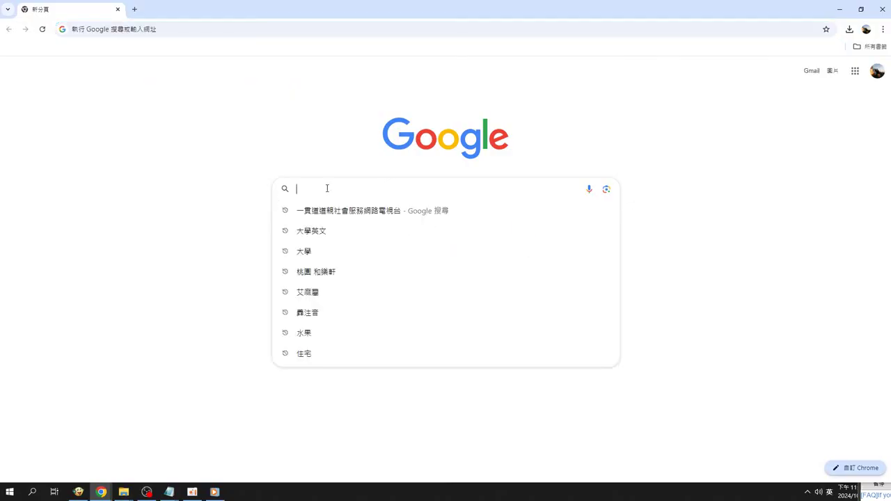
# - Search Google for 'ppt轉pdf' and open the iLovePDF PowerPoint-to-PDF converter
pyautogui.press('shift')
pyautogui.write('ㄅ')
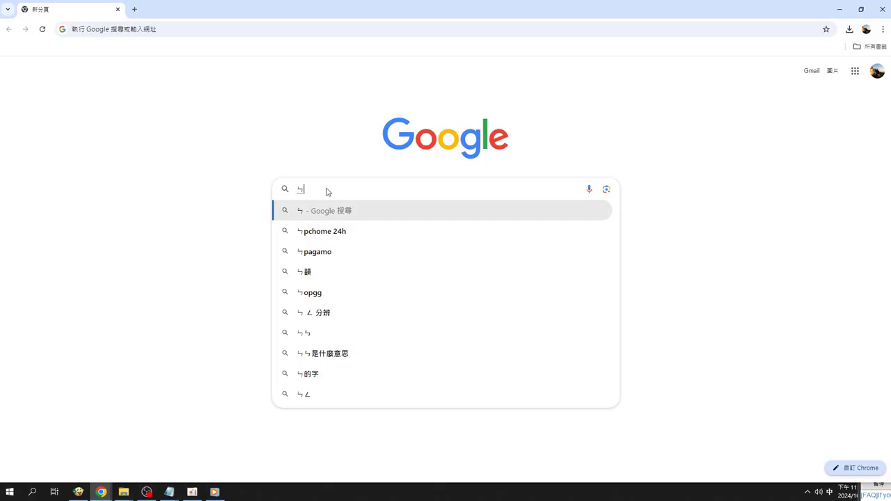
pyautogui.write('ㄔ')
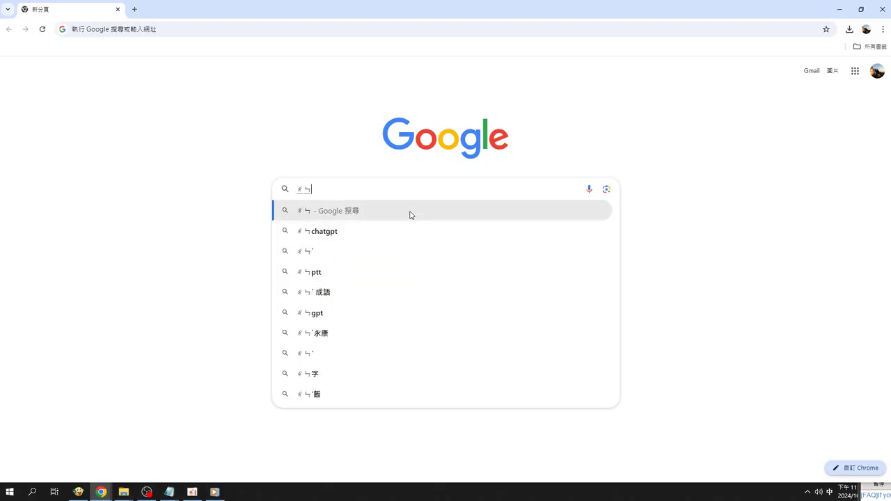
pyautogui.press('BackSpace')
pyautogui.press('BackSpace')
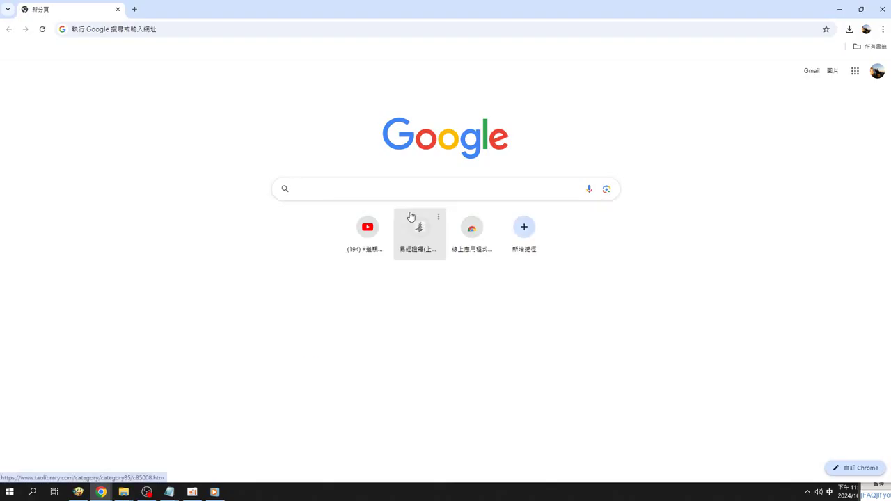
pyautogui.press('shift')
pyautogui.write('PPT')
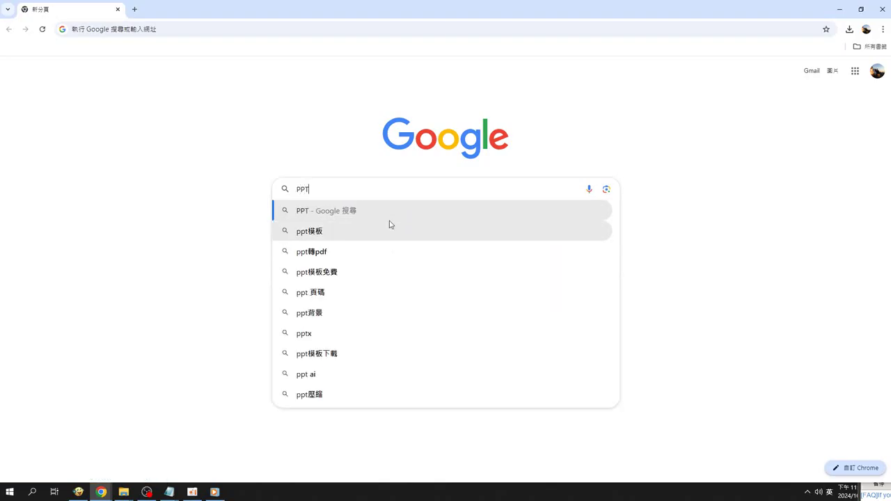
pyautogui.click(335, 259)
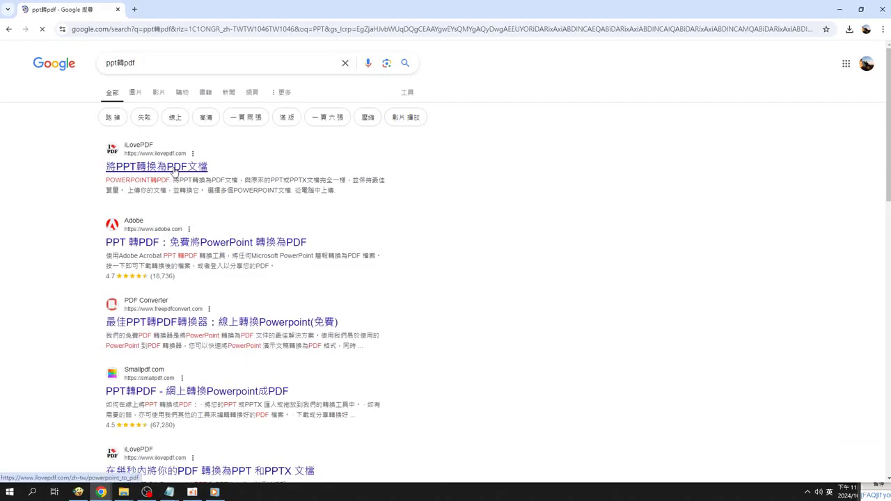
pyautogui.click(174, 169)
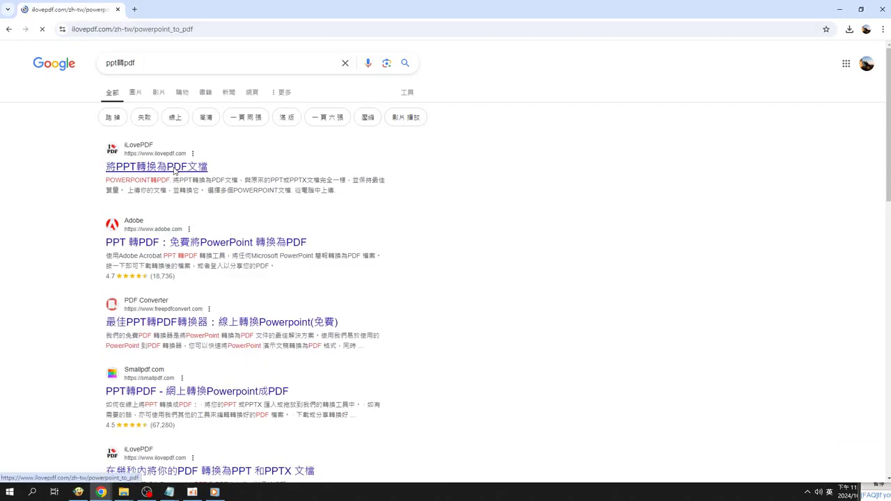